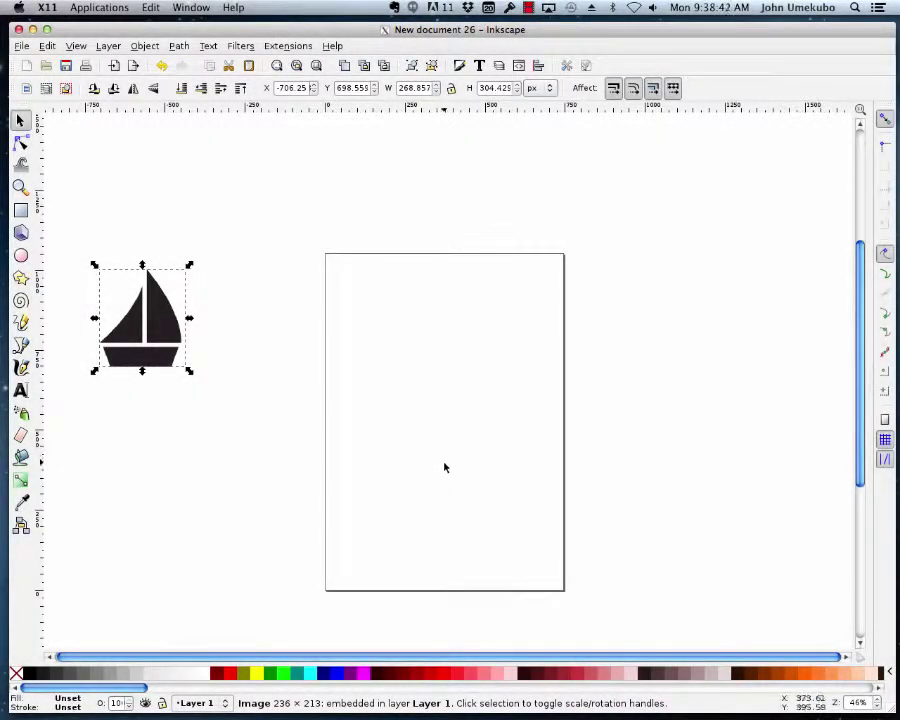
Leave Inkscape and bring up the Chrome 'icon, boat' image results
{"action": "left_click", "coordinate": [177, 46]}
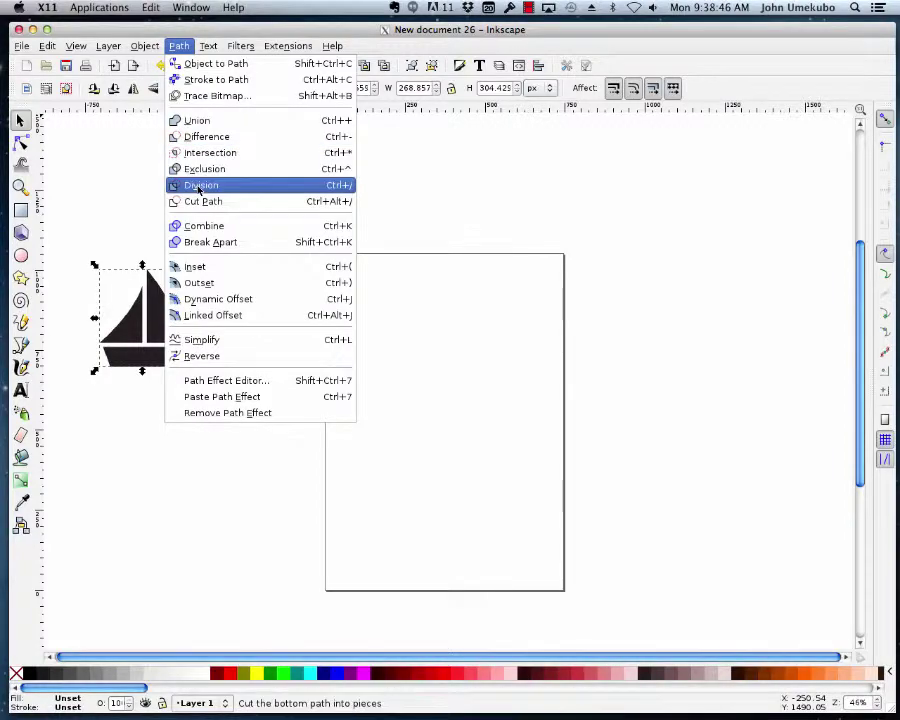
{"action": "left_click", "coordinate": [155, 149]}
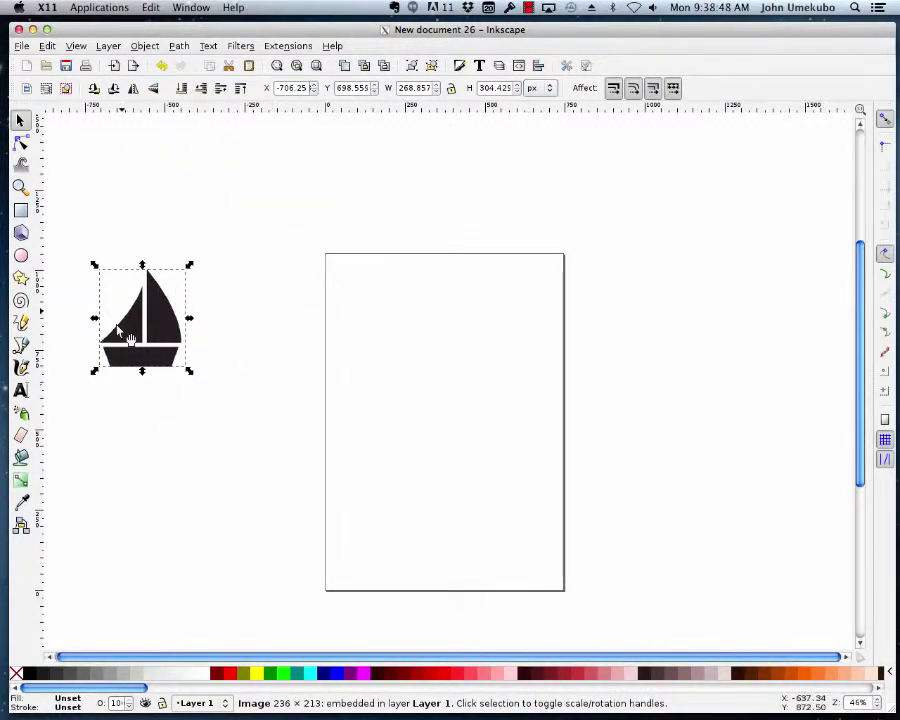
{"action": "key", "text": "super+Tab"}
{"action": "key", "text": "super+Tab"}
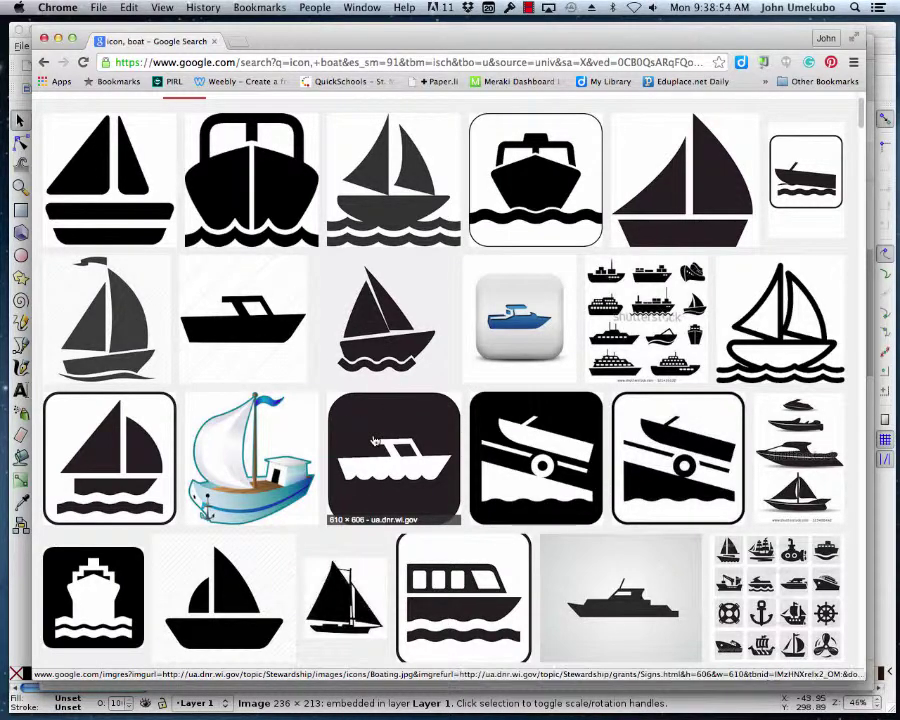
Copy the black sailboat icon image from the results and return to Inkscape
{"action": "scroll", "coordinate": [370, 443], "scroll_direction": "up", "scroll_amount": 3}
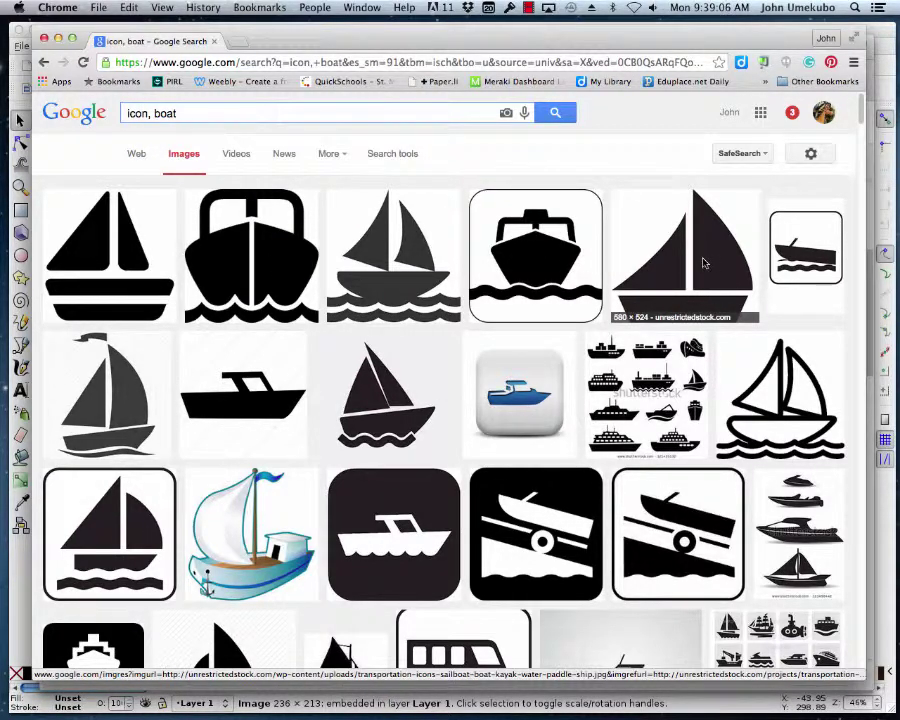
{"action": "right_click", "coordinate": [704, 263]}
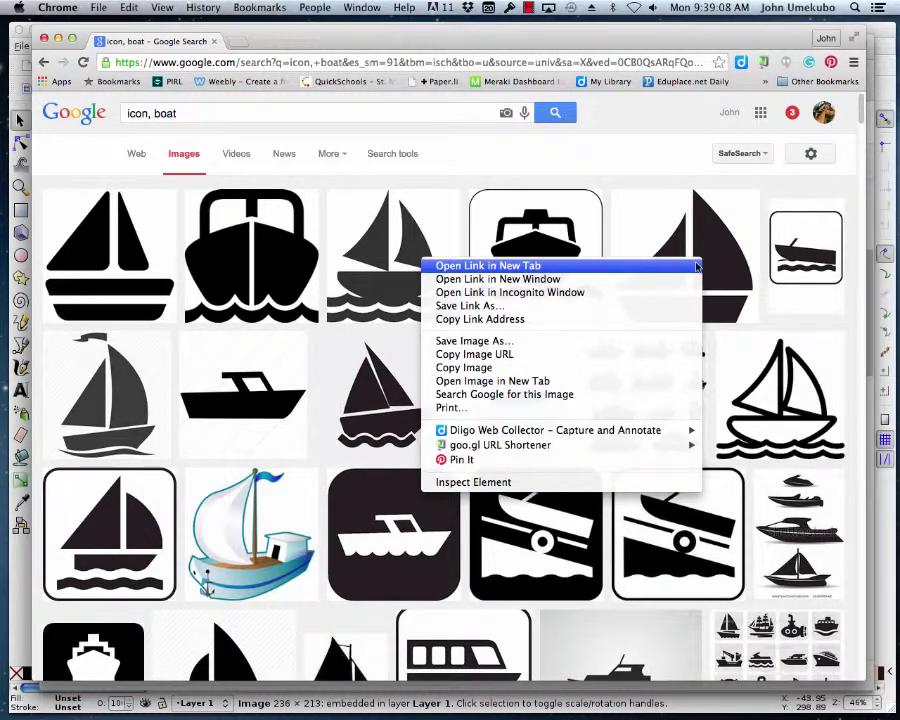
{"action": "left_click", "coordinate": [567, 368]}
{"action": "key", "text": "super+Tab"}
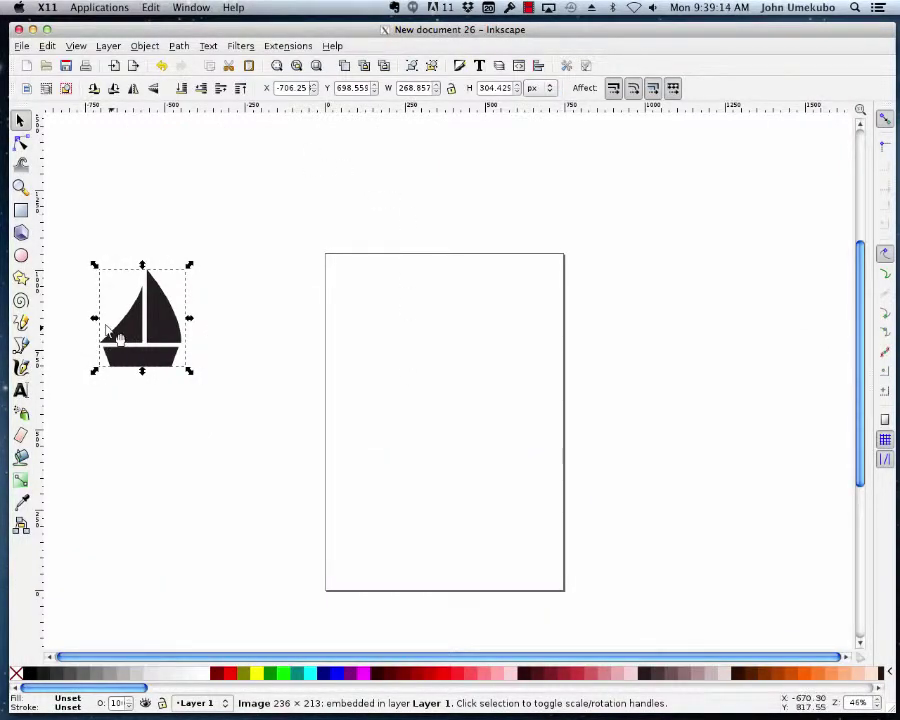
Paste the copied sailboat image onto the canvas beside the original boat icon
{"action": "right_click", "coordinate": [307, 348]}
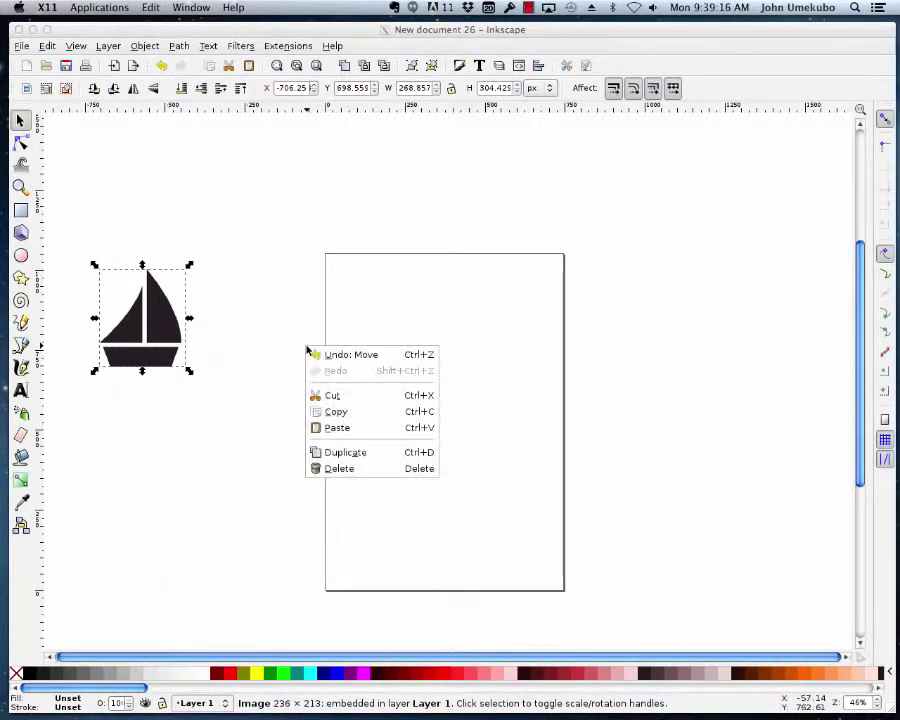
{"action": "left_click", "coordinate": [321, 428]}
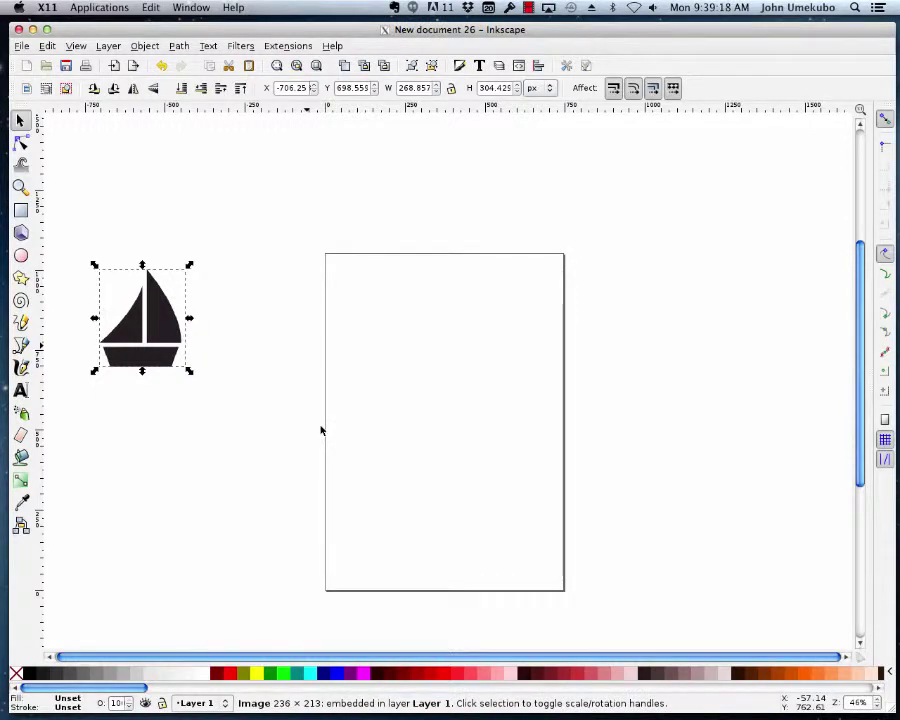
{"action": "left_click_drag", "start_coordinate": [337, 437], "coordinate": [263, 336]}
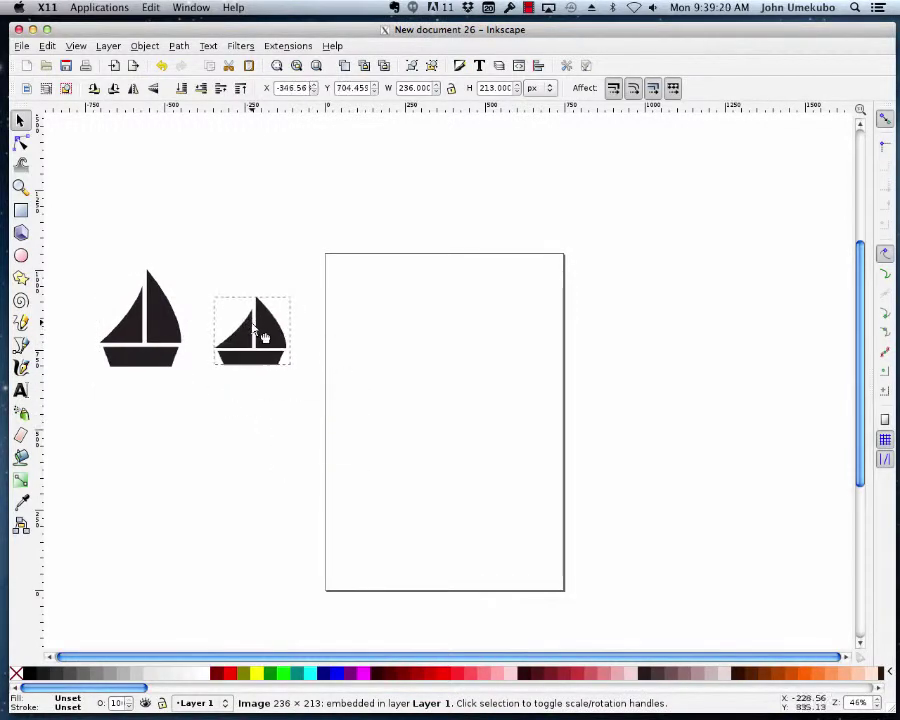
Delete the original boat icon and nudge the pasted sailboat up and left
{"action": "left_click", "coordinate": [147, 328]}
{"action": "key", "text": "Delete"}
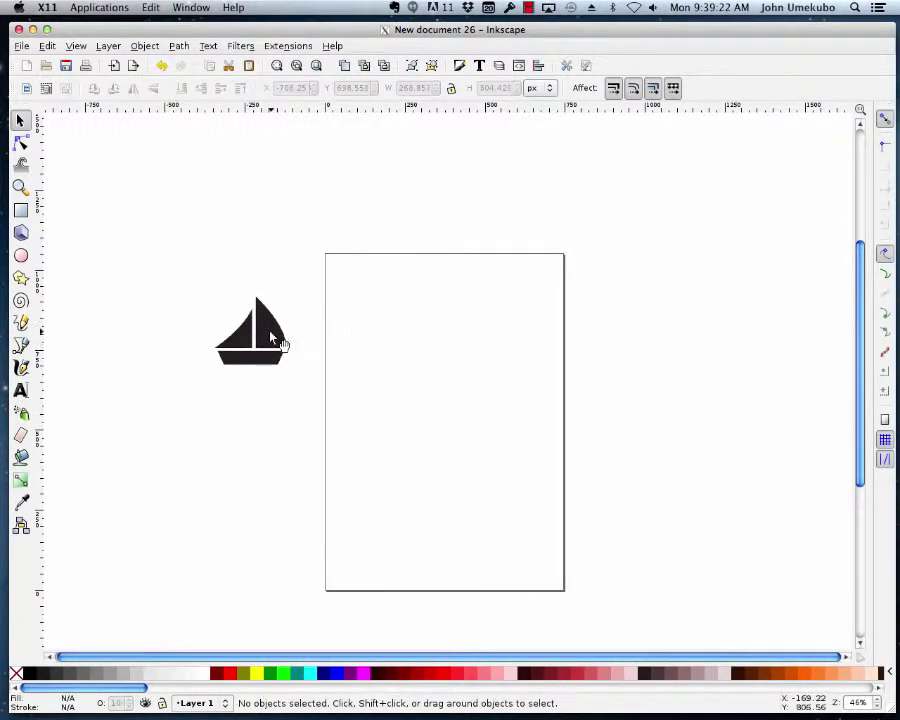
{"action": "left_click", "coordinate": [281, 343]}
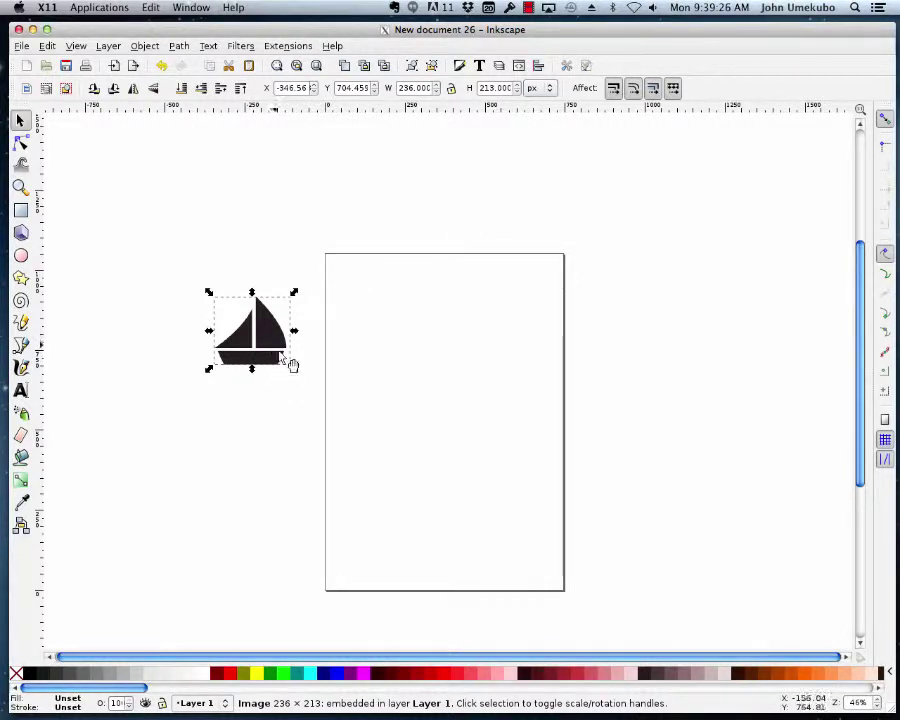
{"action": "left_click_drag", "start_coordinate": [283, 353], "coordinate": [271, 315]}
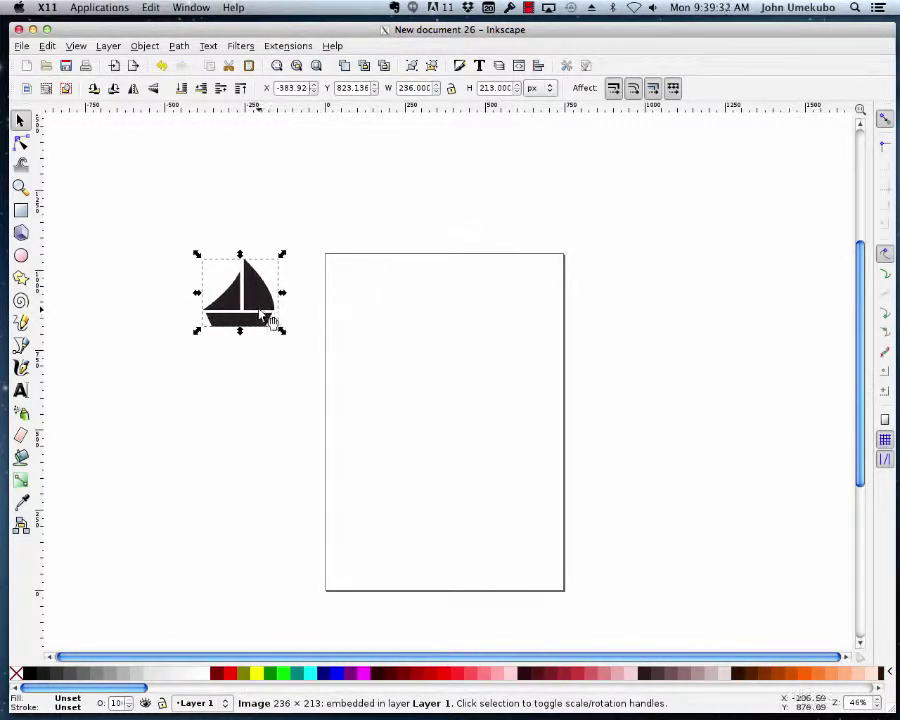
Scale the sailboat image to about 487 × 404 px at the page's top-left corner
{"action": "left_click_drag", "start_coordinate": [283, 332], "coordinate": [620, 618]}
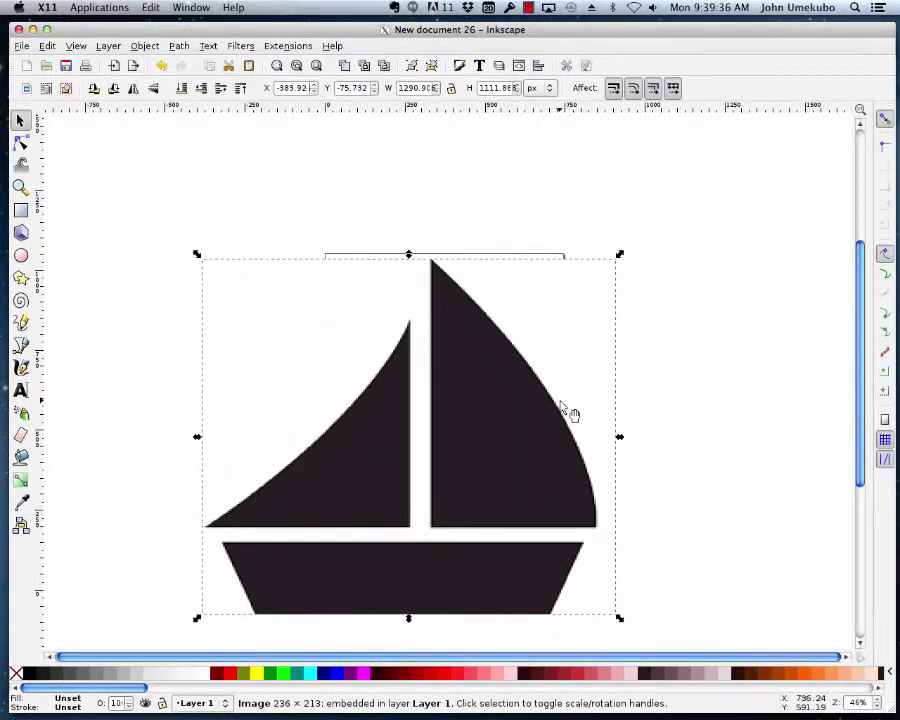
{"action": "scroll", "coordinate": [568, 410], "scroll_direction": "up", "scroll_amount": 2}
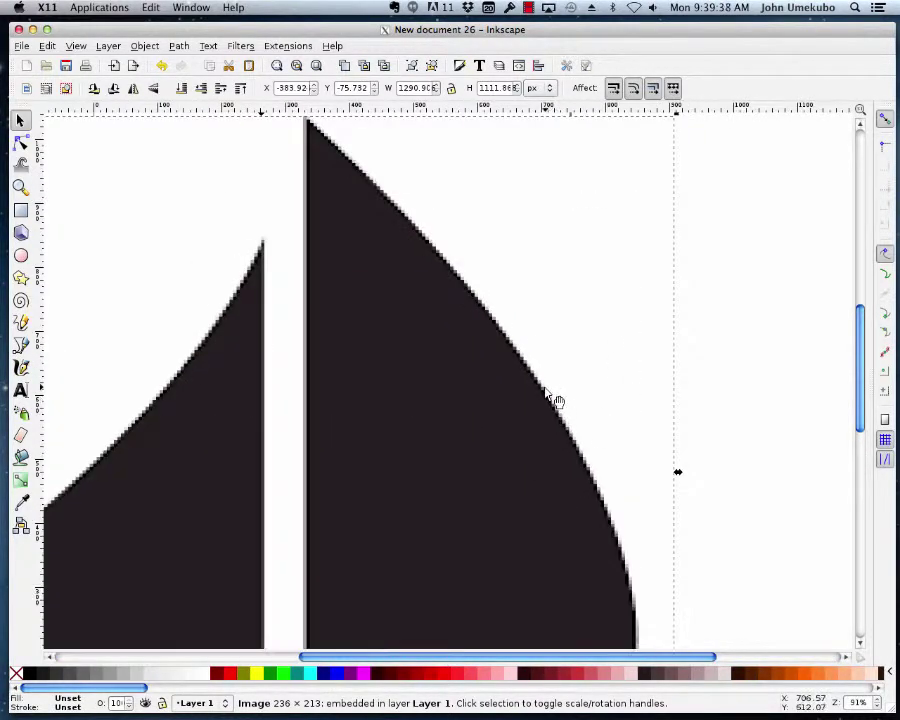
{"action": "scroll", "coordinate": [553, 407], "scroll_direction": "up", "scroll_amount": 1}
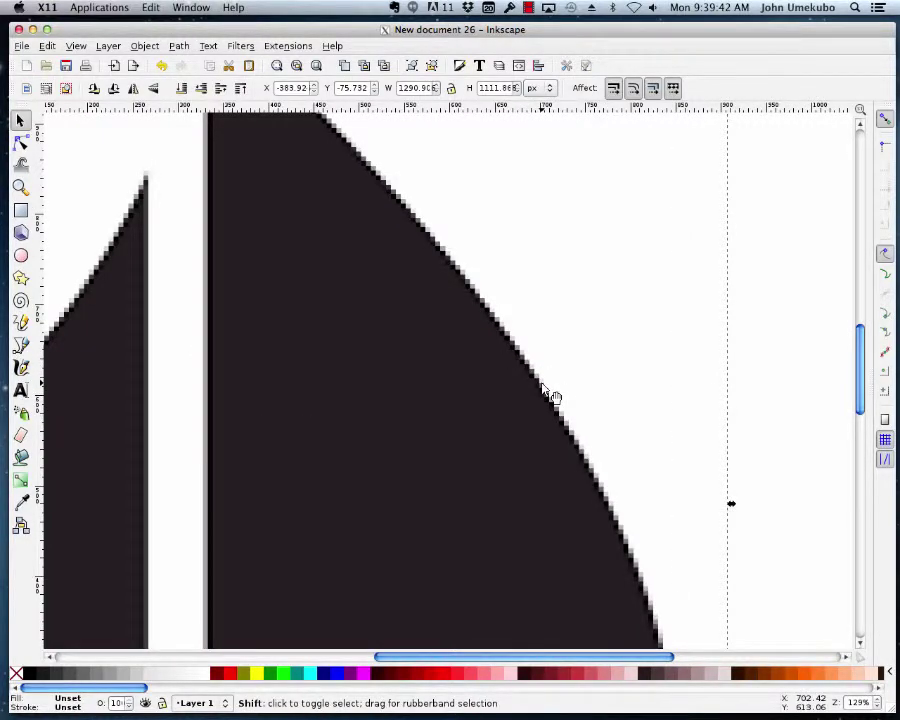
{"action": "scroll", "coordinate": [542, 386], "scroll_direction": "down", "scroll_amount": 3}
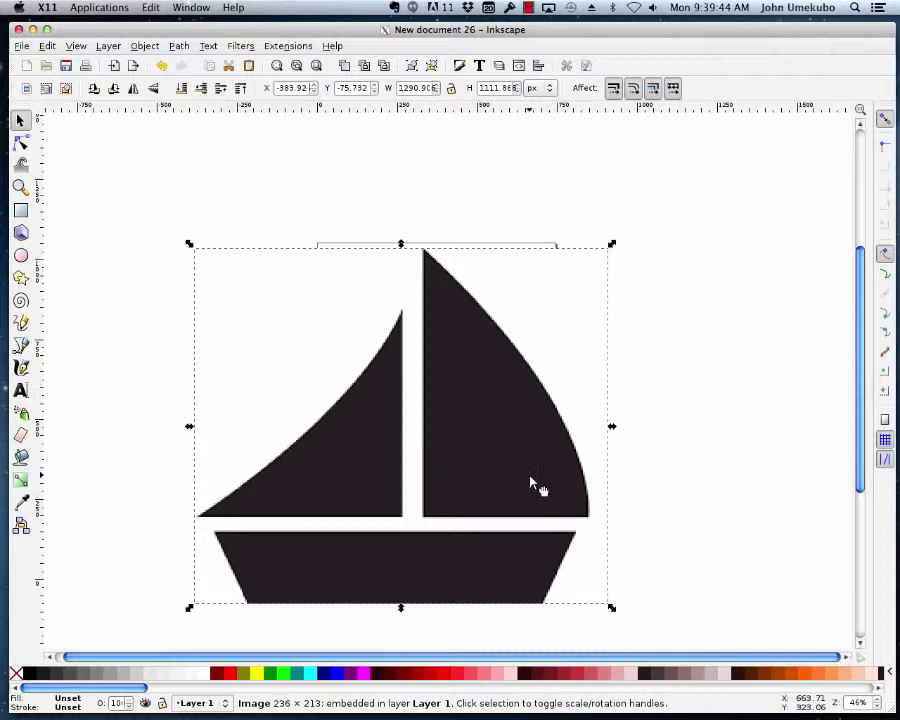
{"action": "left_click_drag", "start_coordinate": [536, 482], "coordinate": [516, 428]}
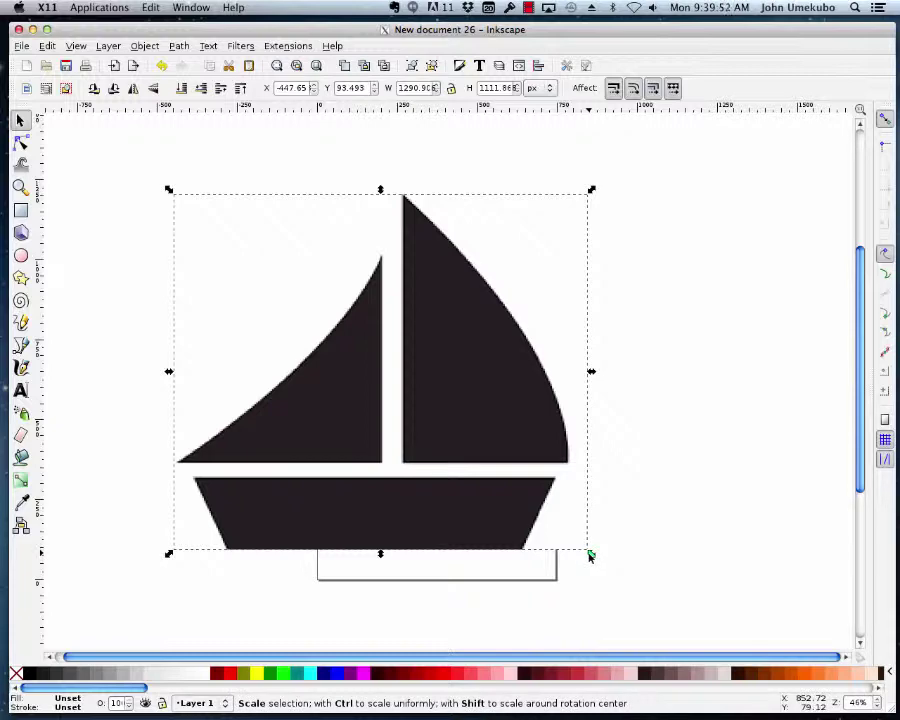
{"action": "left_click_drag", "start_coordinate": [590, 555], "coordinate": [334, 330]}
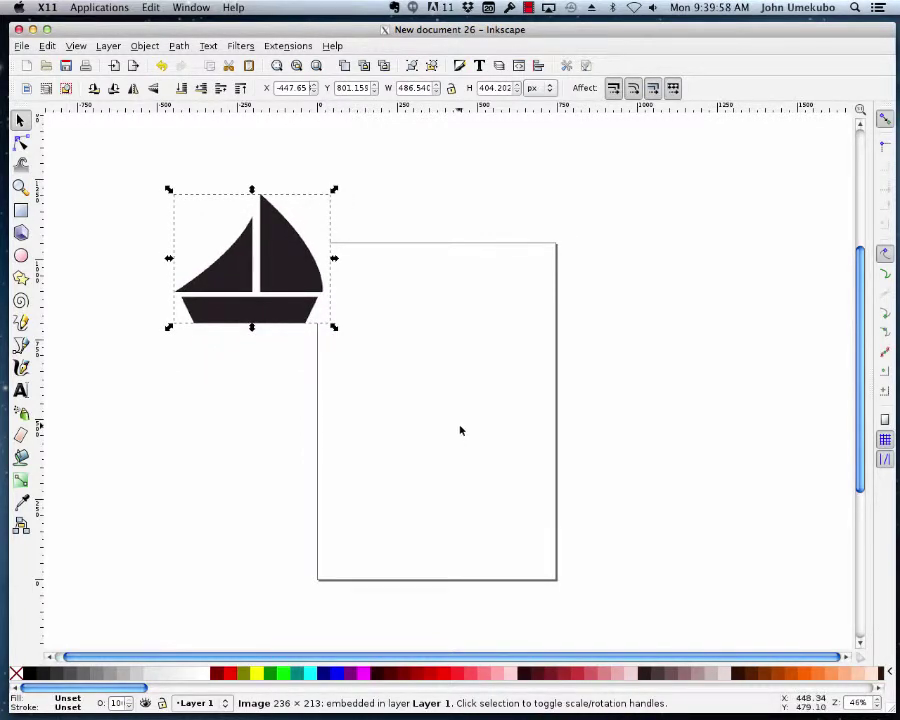
{"action": "key", "text": "super+Tab"}
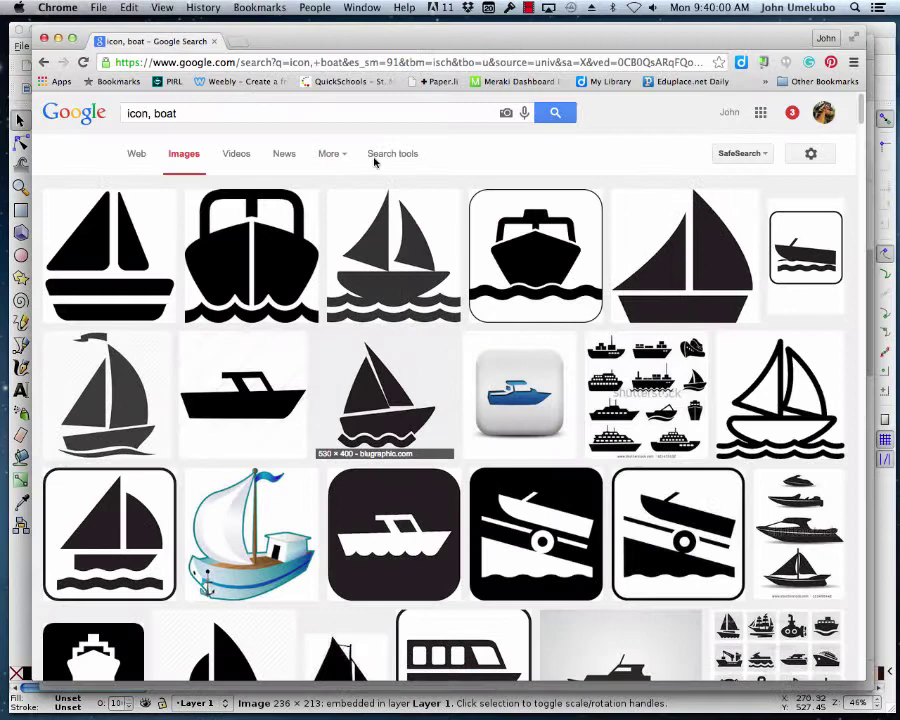
{"action": "key", "text": "super+Tab"}
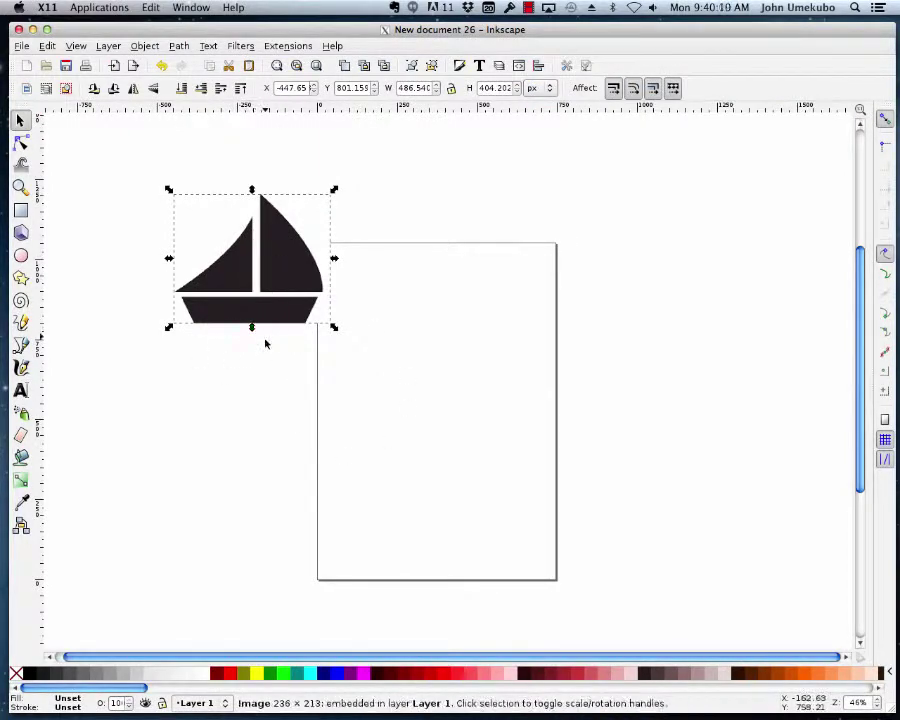
{"action": "left_click", "coordinate": [211, 375]}
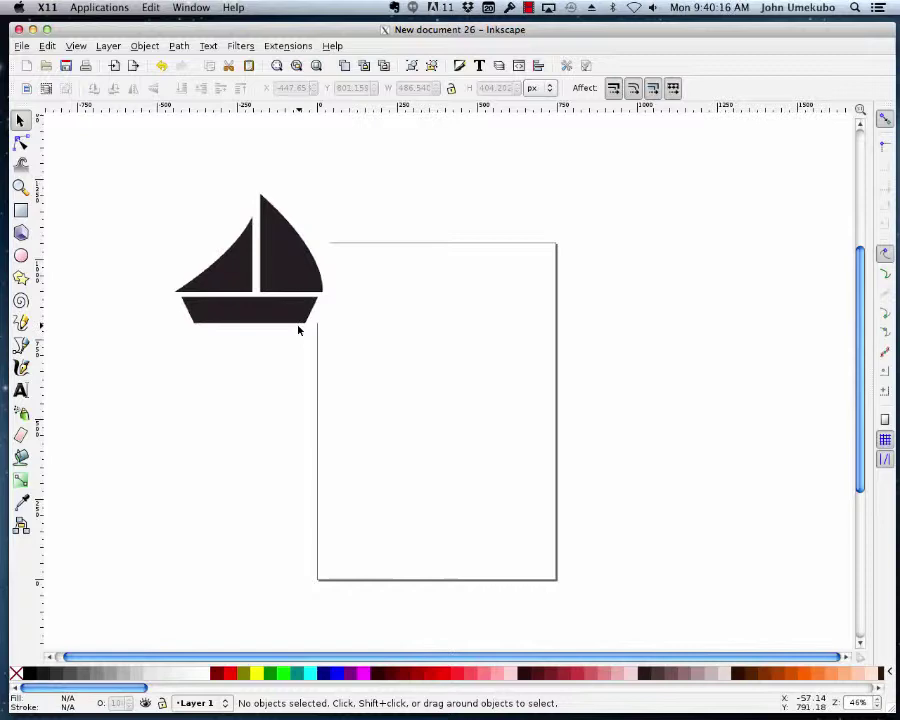
{"action": "left_click", "coordinate": [178, 45]}
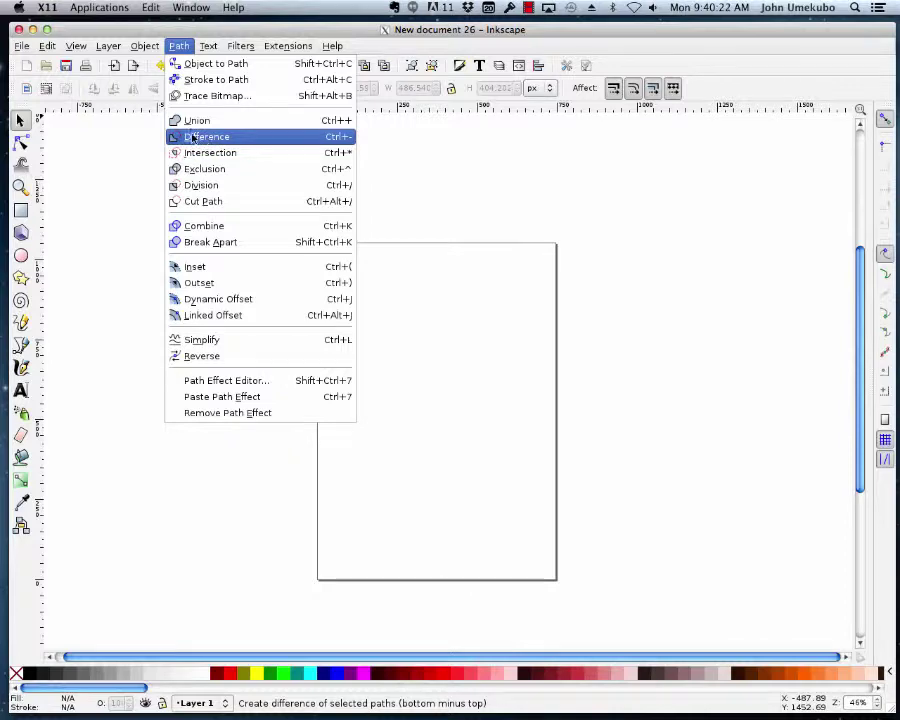
{"action": "left_click", "coordinate": [75, 373]}
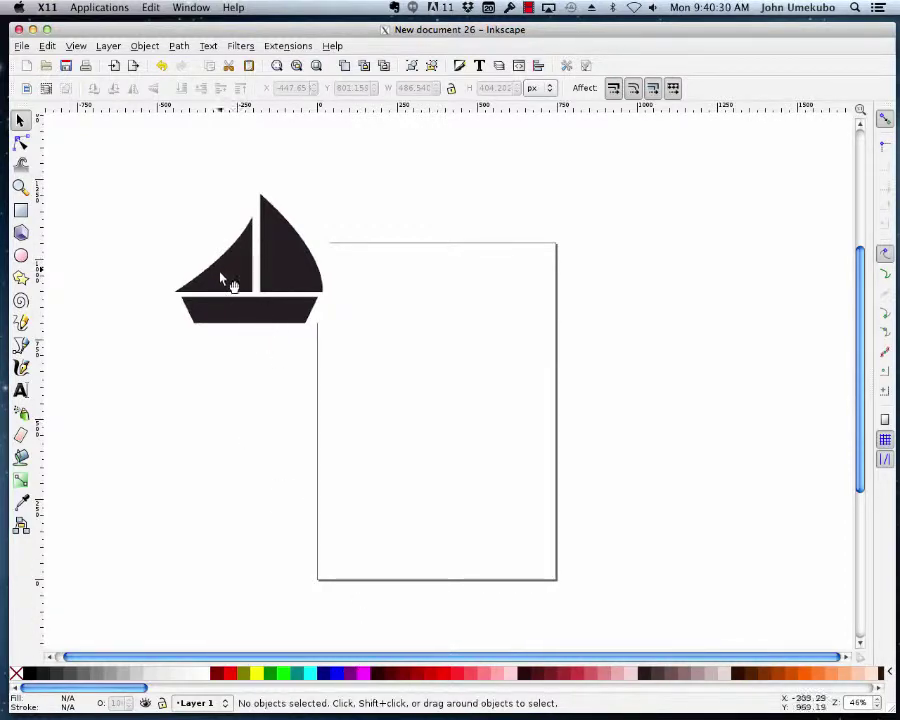
Draw a blue rectangle and move it to the right of the page
{"action": "left_click", "coordinate": [20, 210]}
{"action": "left_click_drag", "start_coordinate": [350, 346], "coordinate": [535, 512]}
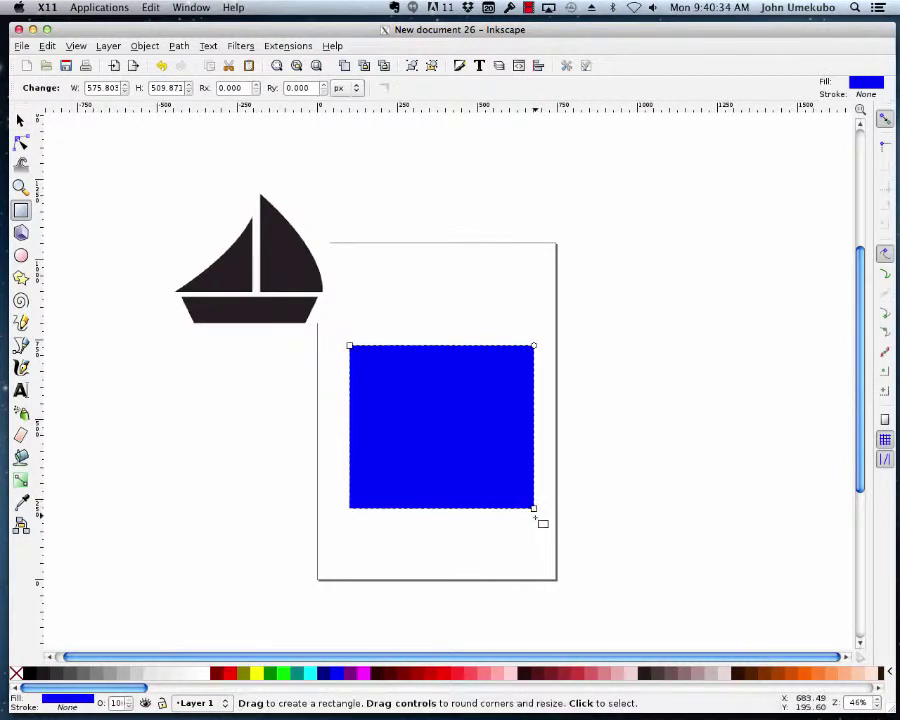
{"action": "key", "text": "s"}
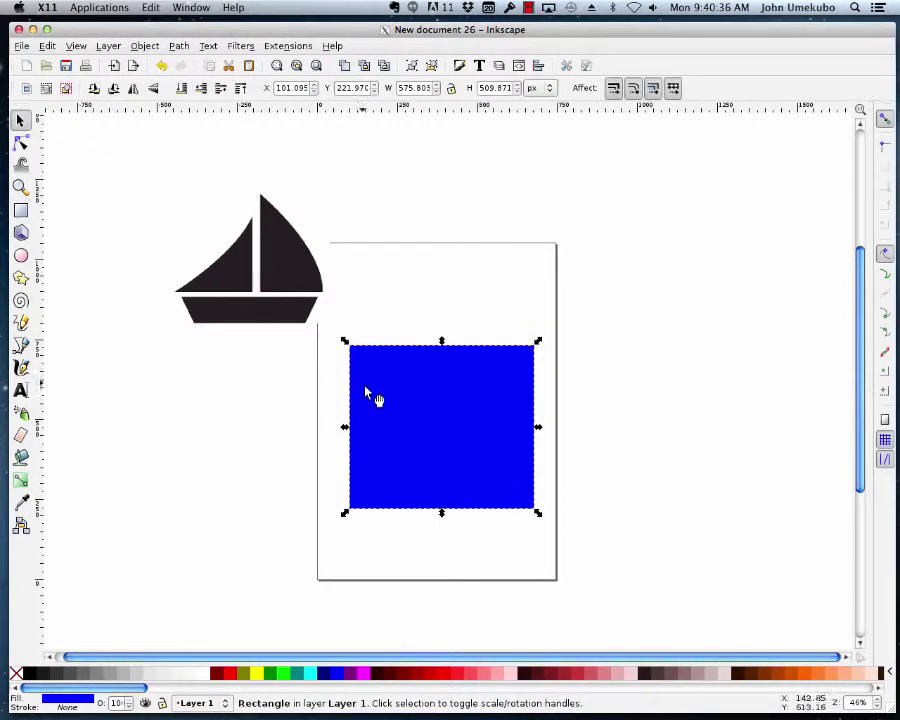
{"action": "left_click_drag", "start_coordinate": [371, 393], "coordinate": [603, 359]}
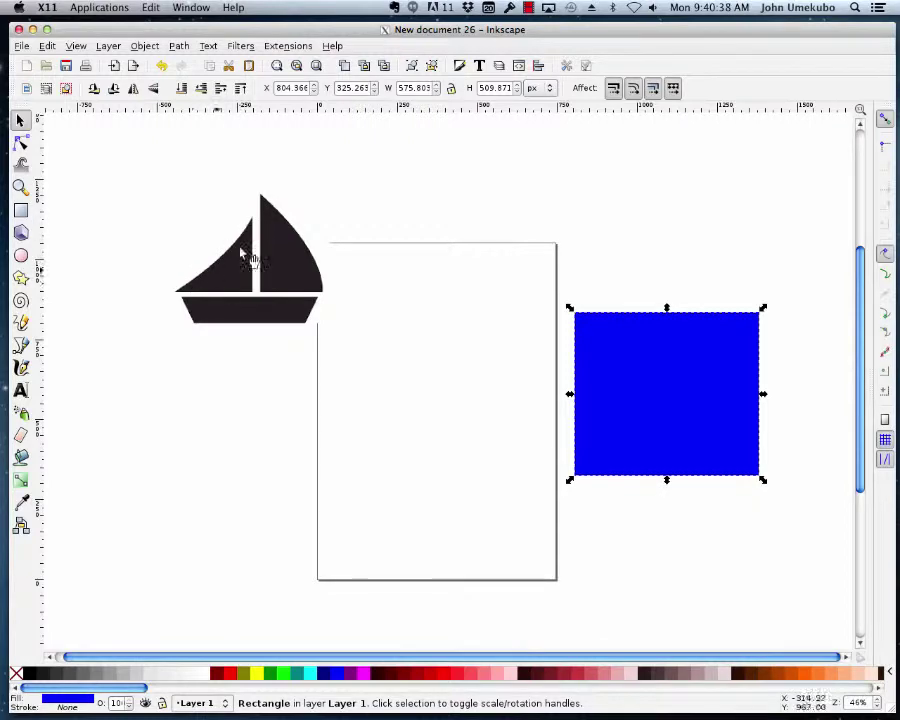
Subtract a large overlapping circle from the rectangle, leaving a curved sail shape
{"action": "left_click", "coordinate": [21, 256]}
{"action": "left_click_drag", "start_coordinate": [434, 143], "coordinate": [773, 485]}
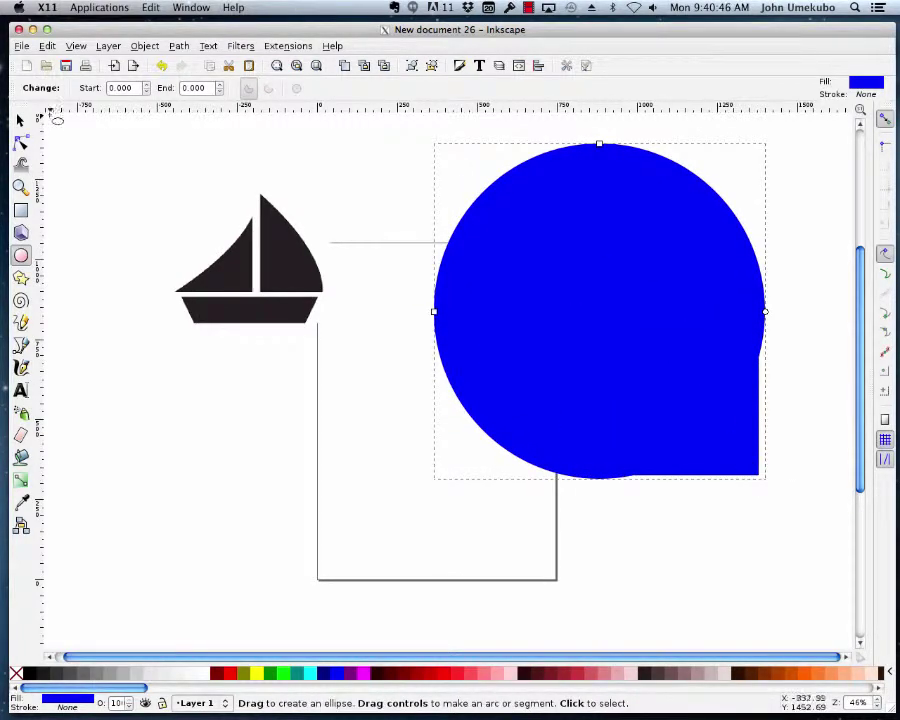
{"action": "left_click", "coordinate": [20, 120]}
{"action": "left_click", "coordinate": [732, 470], "text": "shift"}
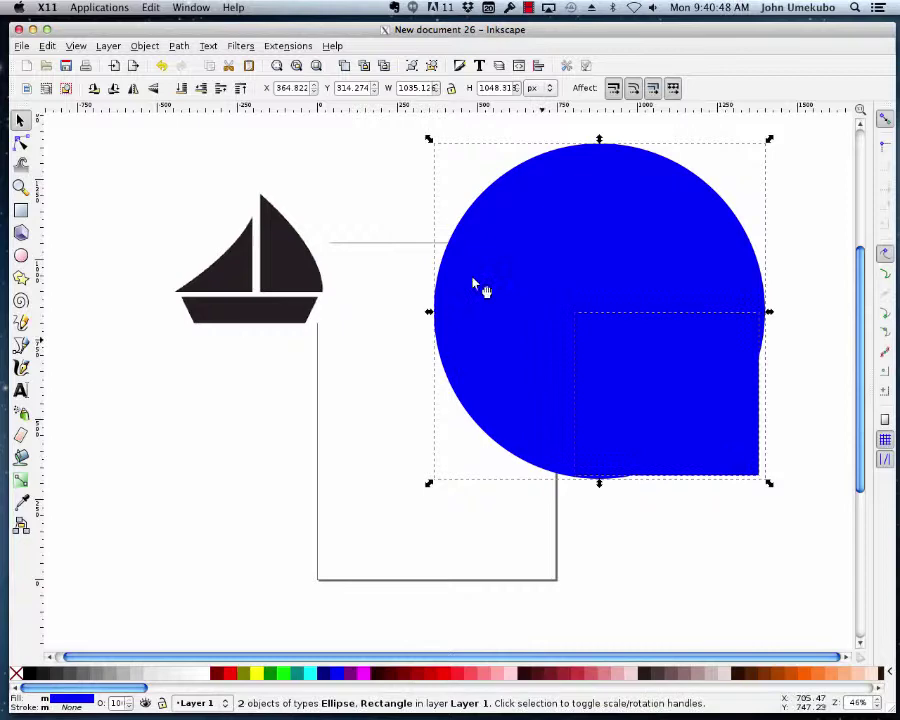
{"action": "left_click", "coordinate": [178, 45]}
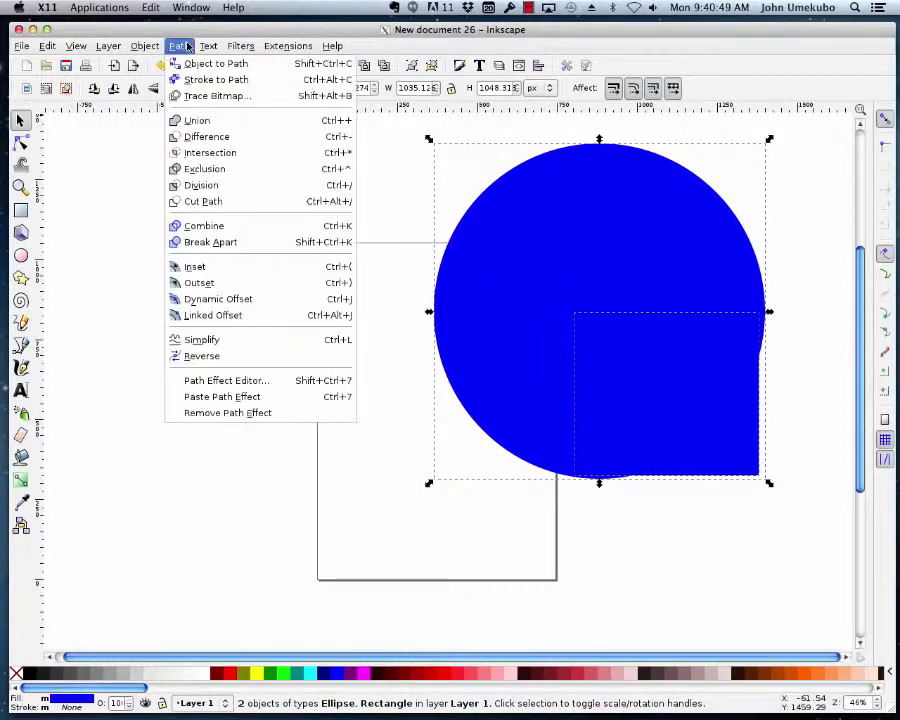
{"action": "left_click", "coordinate": [210, 135]}
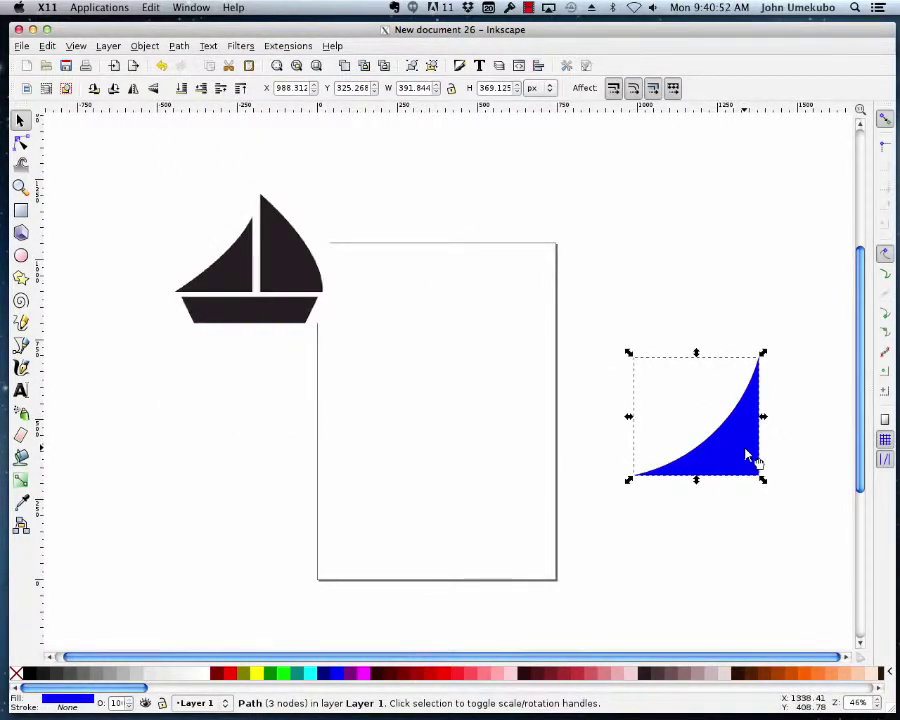
Move the first sail onto the page and cut a new circle into a half-circle dome
{"action": "left_click_drag", "start_coordinate": [746, 456], "coordinate": [482, 347]}
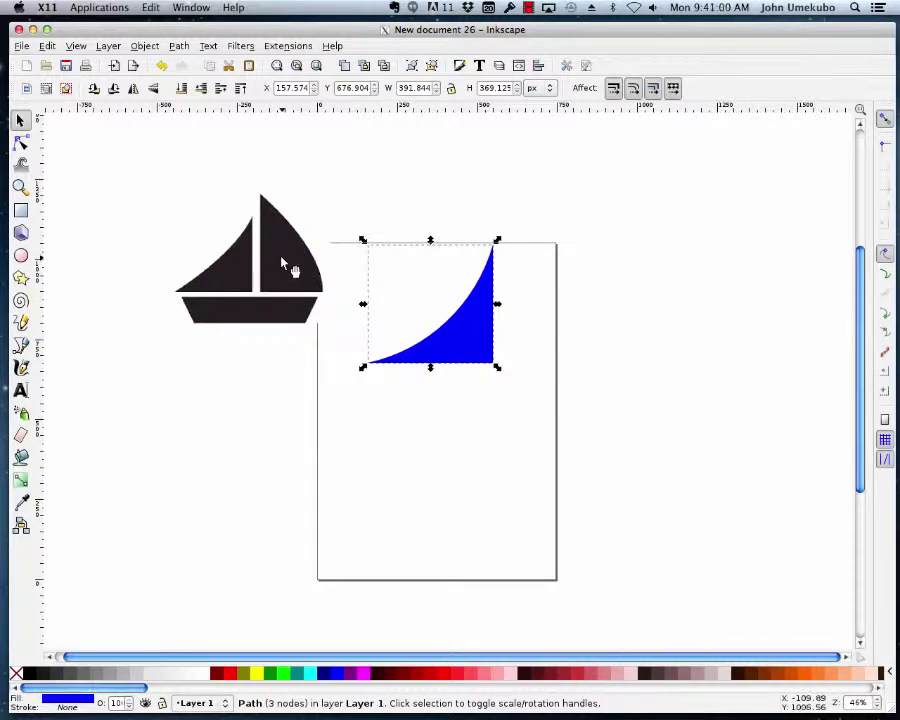
{"action": "left_click", "coordinate": [21, 256]}
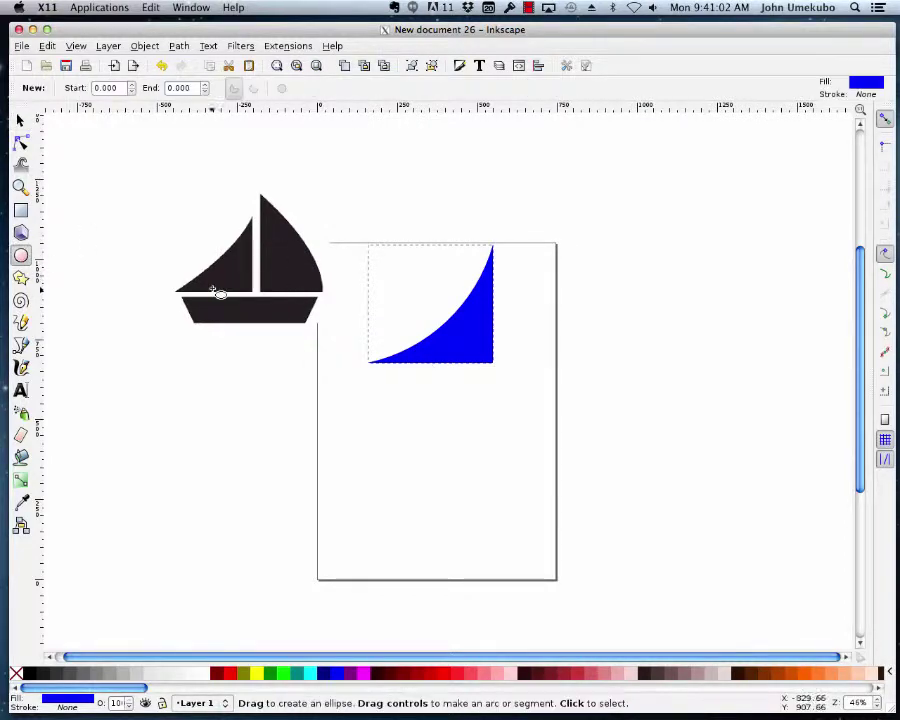
{"action": "left_click_drag", "start_coordinate": [595, 355], "coordinate": [804, 559]}
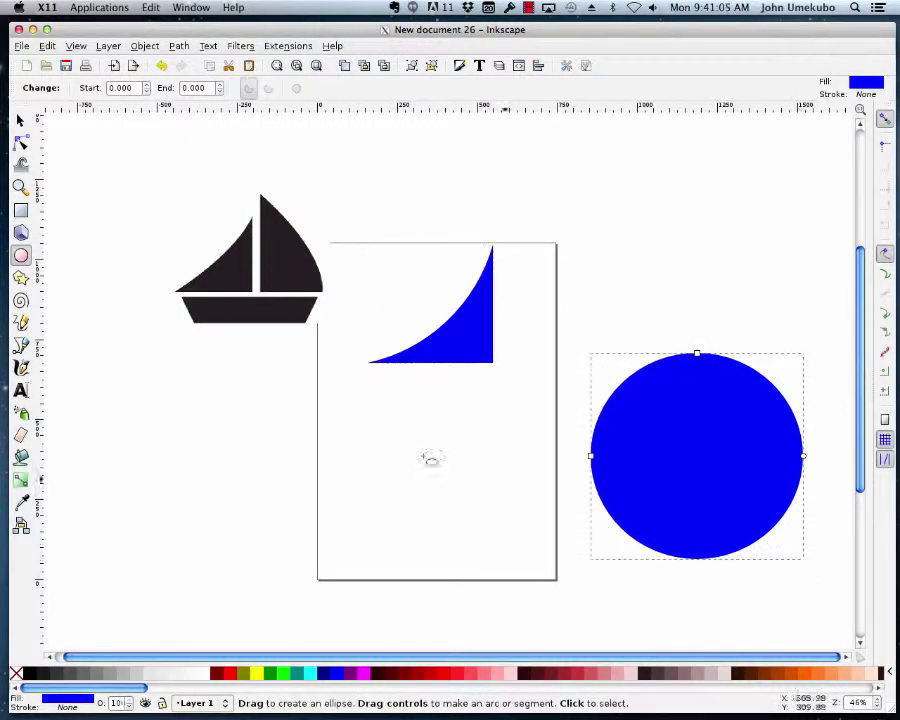
{"action": "left_click", "coordinate": [20, 212]}
{"action": "left_click_drag", "start_coordinate": [529, 452], "coordinate": [835, 573]}
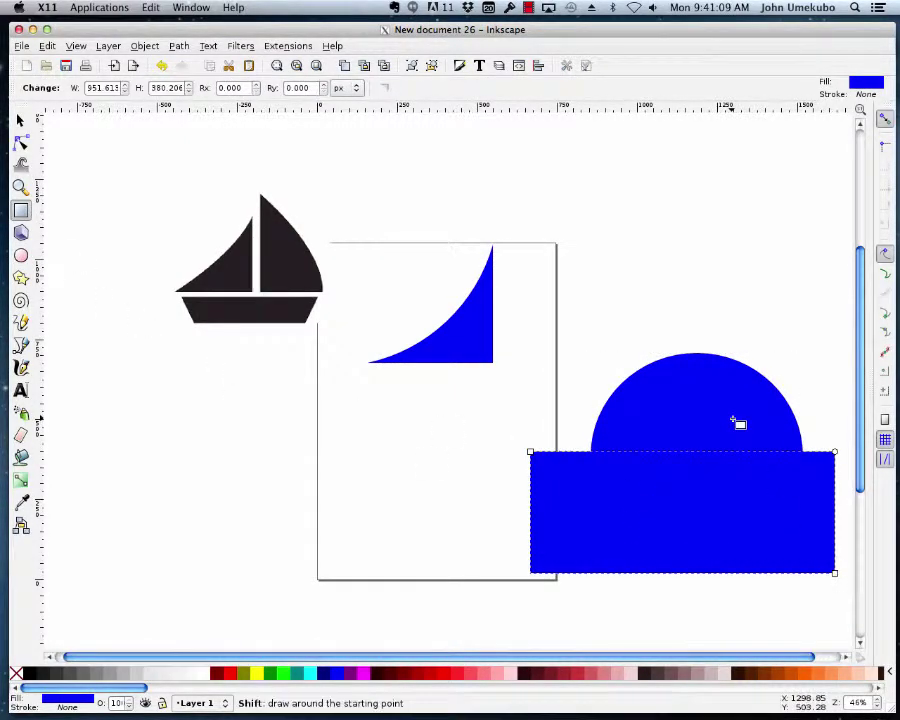
{"action": "left_click", "coordinate": [20, 120]}
{"action": "left_click", "coordinate": [675, 375], "text": "shift"}
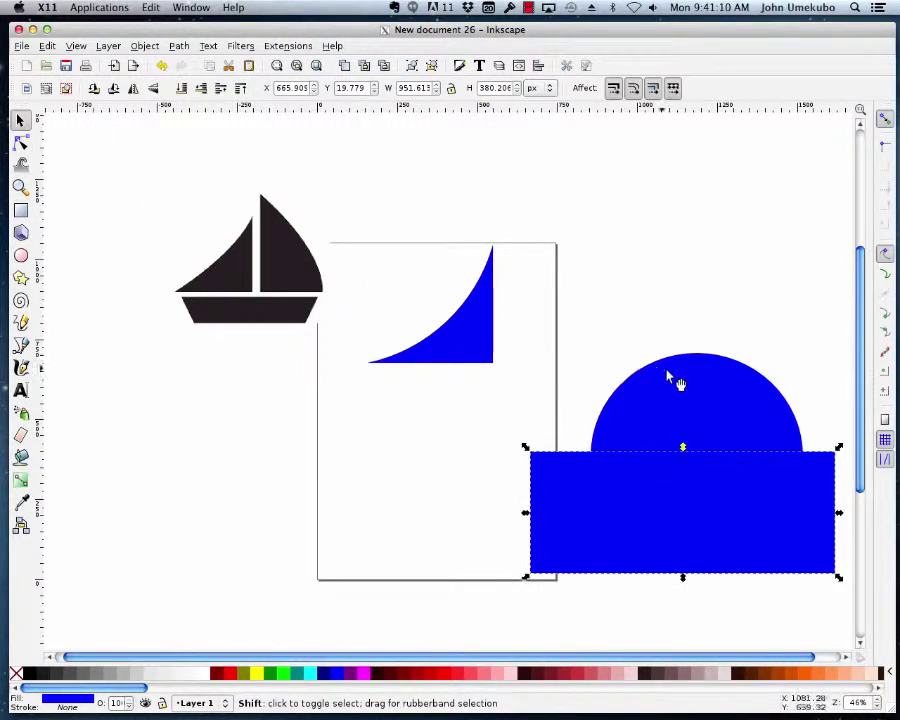
{"action": "left_click", "coordinate": [180, 46]}
{"action": "left_click", "coordinate": [207, 136]}
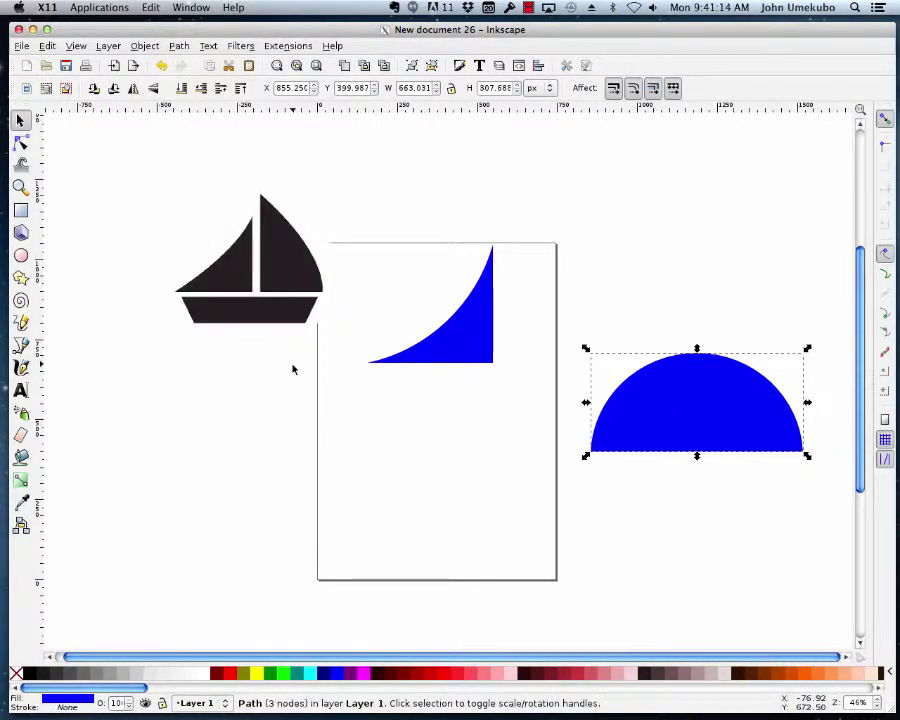
Trim the dome's left part with a rectangle, leaving a quarter-circle piece
{"action": "left_click", "coordinate": [20, 211]}
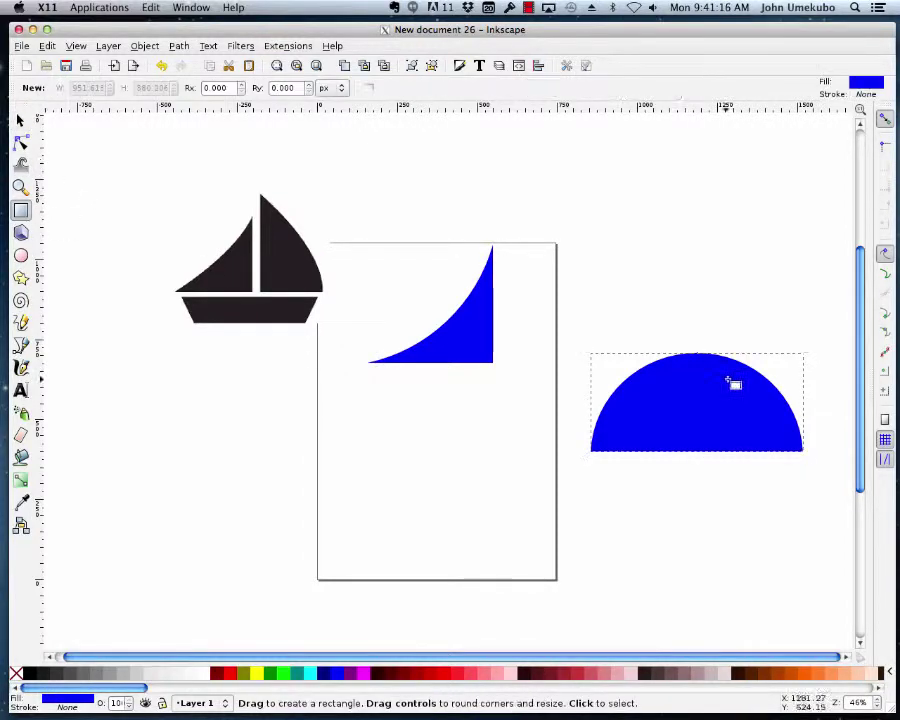
{"action": "left_click_drag", "start_coordinate": [552, 278], "coordinate": [748, 489]}
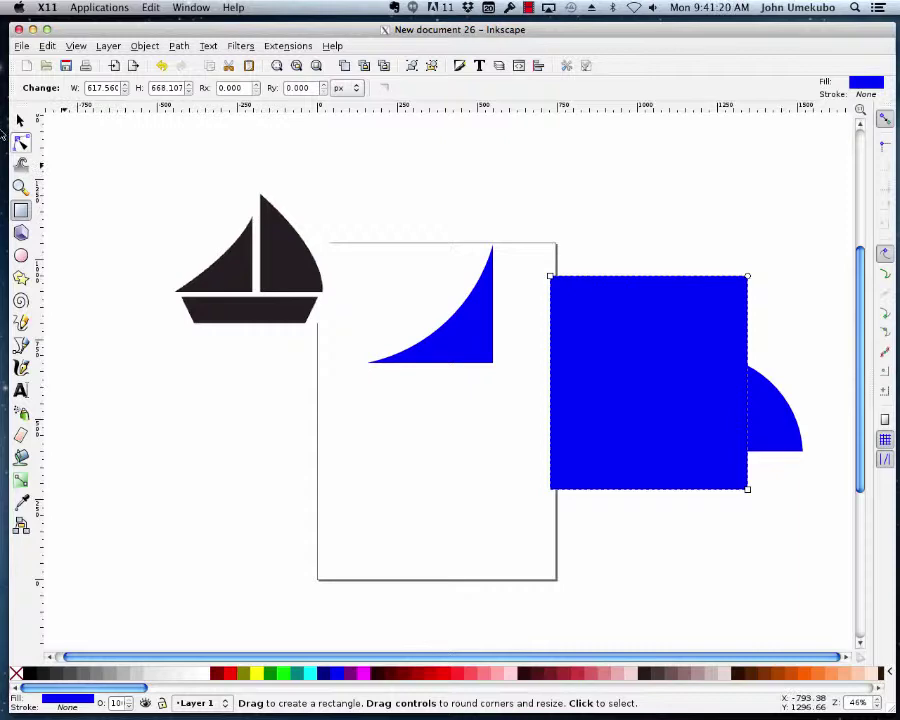
{"action": "left_click", "coordinate": [20, 119]}
{"action": "left_click", "coordinate": [788, 423], "text": "shift"}
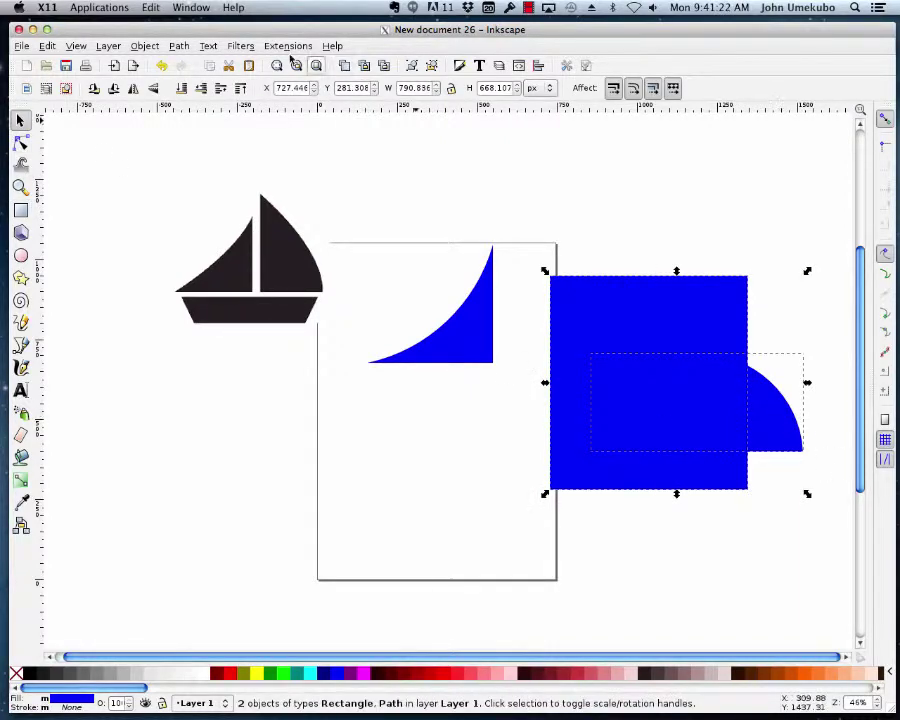
{"action": "left_click", "coordinate": [179, 46]}
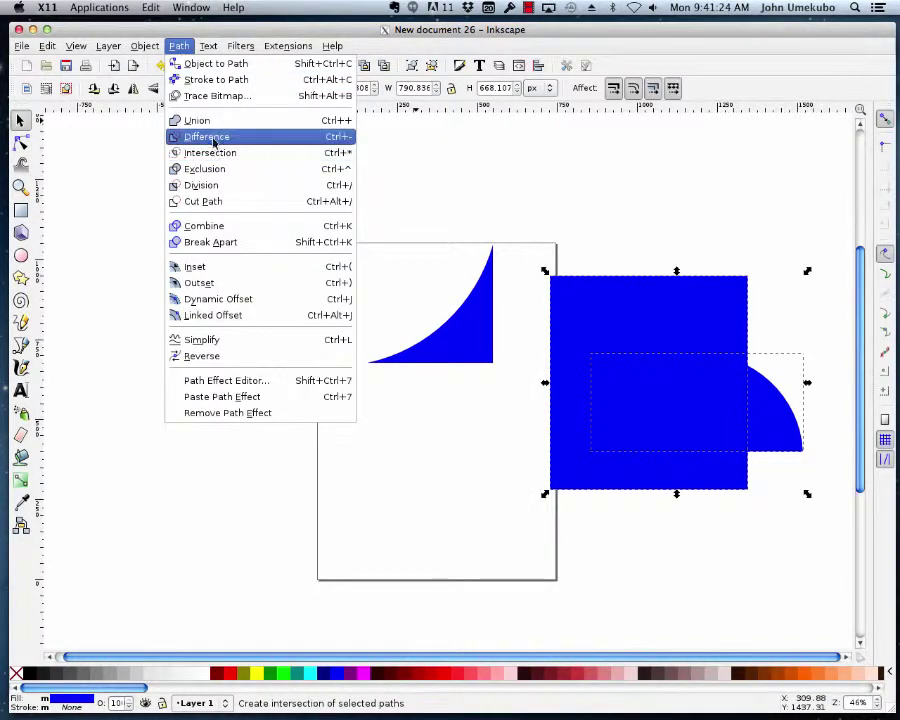
{"action": "left_click", "coordinate": [210, 135]}
Place the quarter-circle beside the first sail and enlarge it to about 237 × 431 px
{"action": "left_click", "coordinate": [678, 443]}
{"action": "left_click_drag", "start_coordinate": [784, 434], "coordinate": [545, 347]}
{"action": "left_click_drag", "start_coordinate": [570, 270], "coordinate": [543, 275]}
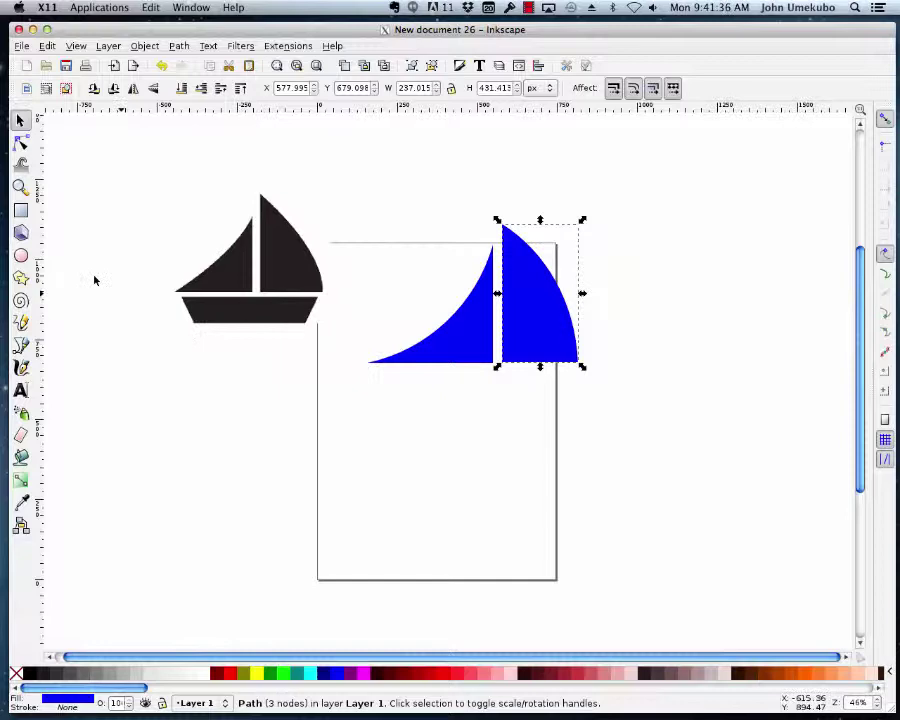
Draw a long flat hull rectangle and move it beneath the sails
{"action": "left_click", "coordinate": [28, 214]}
{"action": "left_click_drag", "start_coordinate": [124, 432], "coordinate": [363, 484]}
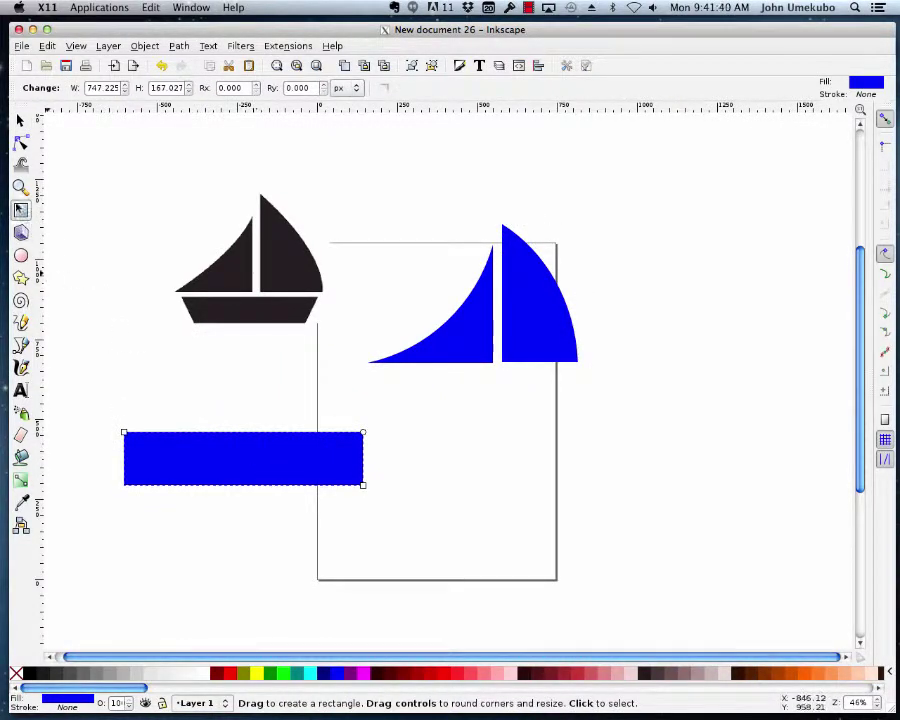
{"action": "key", "text": "s"}
{"action": "left_click_drag", "start_coordinate": [244, 468], "coordinate": [480, 409]}
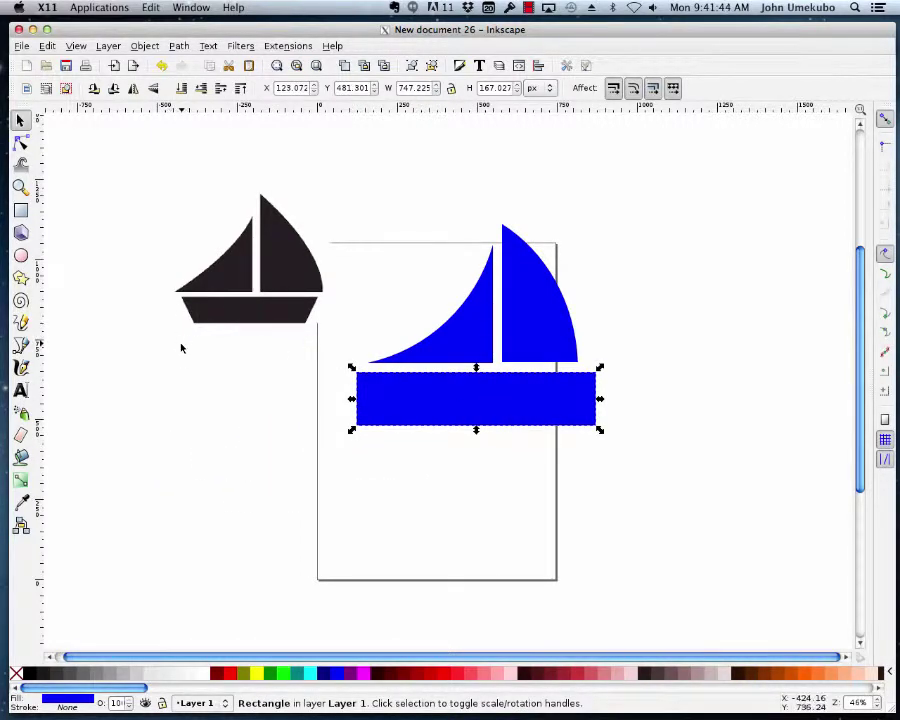
Cut a square rotated about 30 degrees from the hull's left end to slant it
{"action": "left_click", "coordinate": [21, 211]}
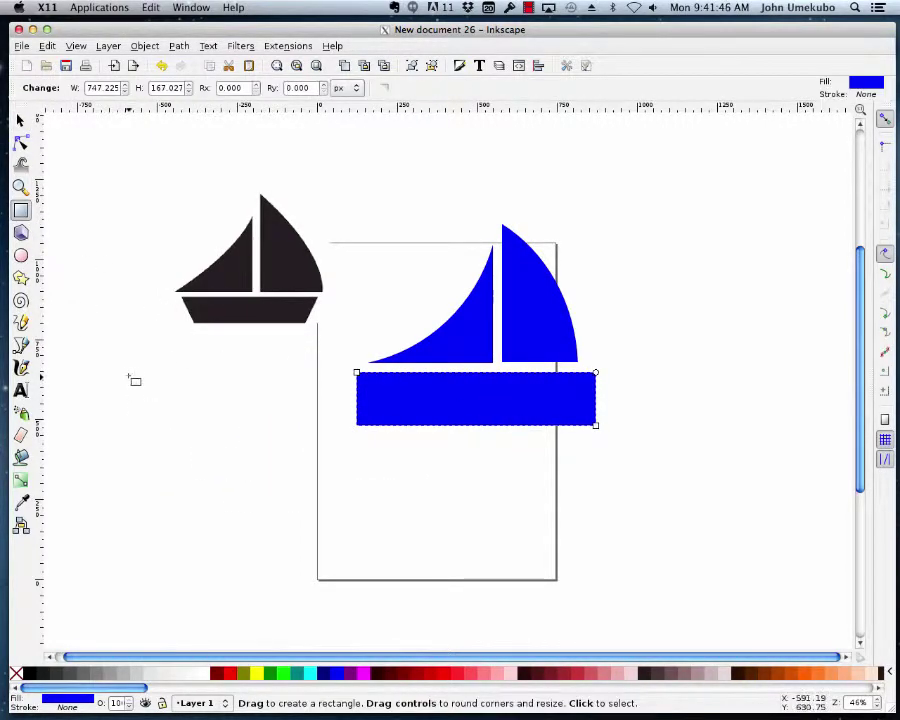
{"action": "mouse_move", "coordinate": [127, 366]}
{"action": "left_mouse_down"}
{"action": "mouse_move", "coordinate": [232, 438]}
{"action": "mouse_move", "coordinate": [214, 444]}
{"action": "left_mouse_up"}
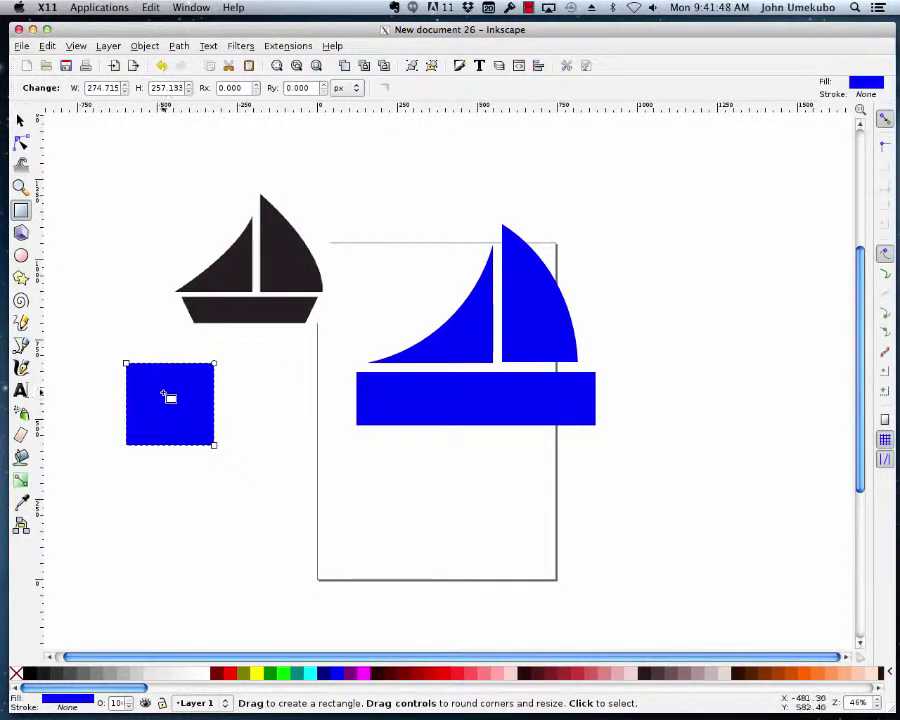
{"action": "left_click", "coordinate": [20, 124]}
{"action": "left_click", "coordinate": [183, 407]}
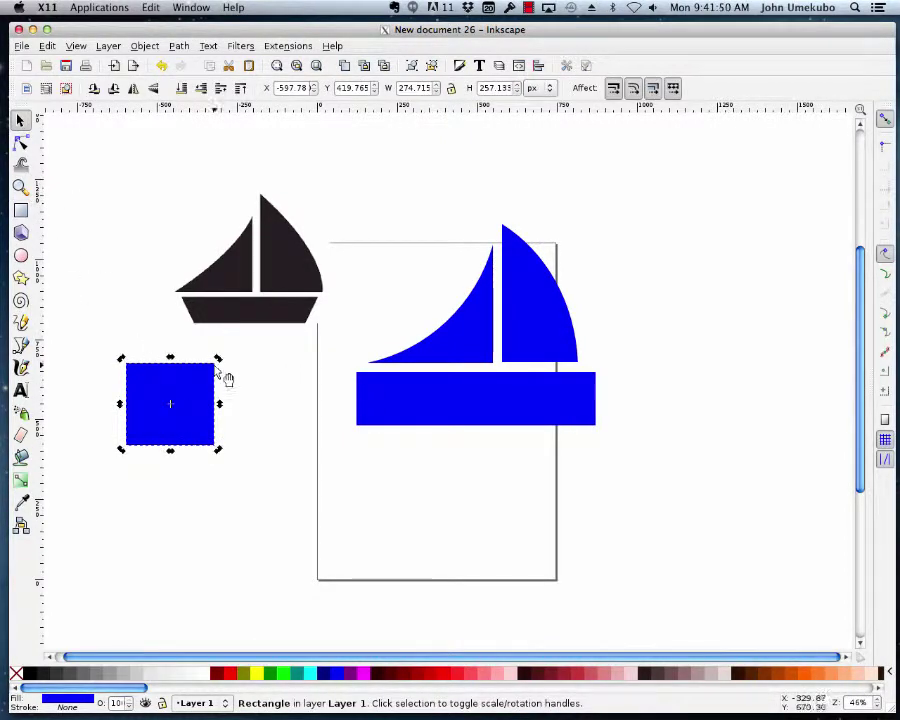
{"action": "left_click_drag", "start_coordinate": [219, 357], "coordinate": [171, 344]}
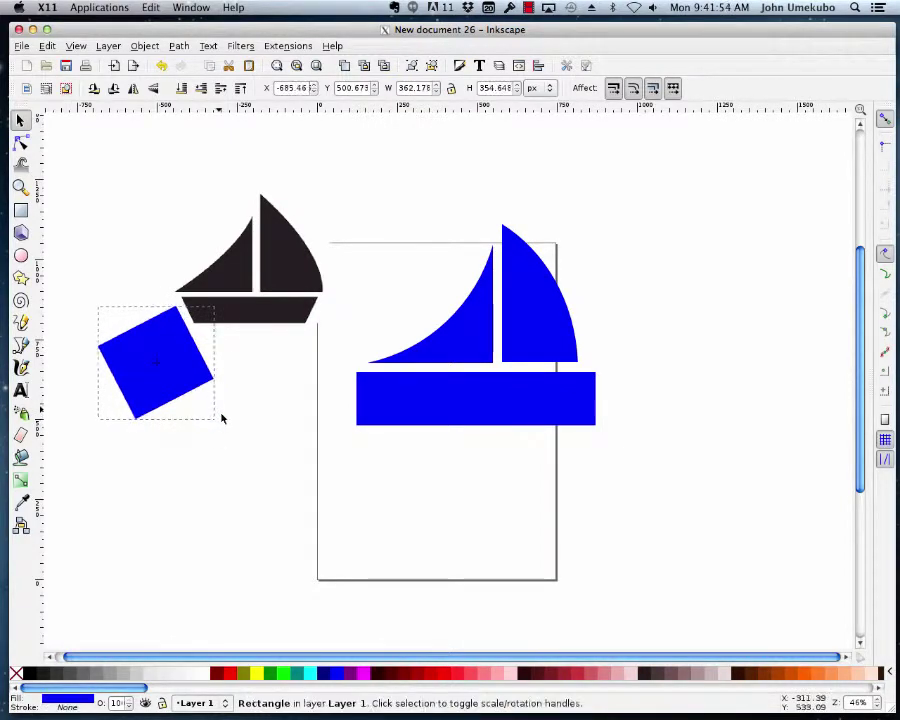
{"action": "left_click_drag", "start_coordinate": [183, 398], "coordinate": [377, 460]}
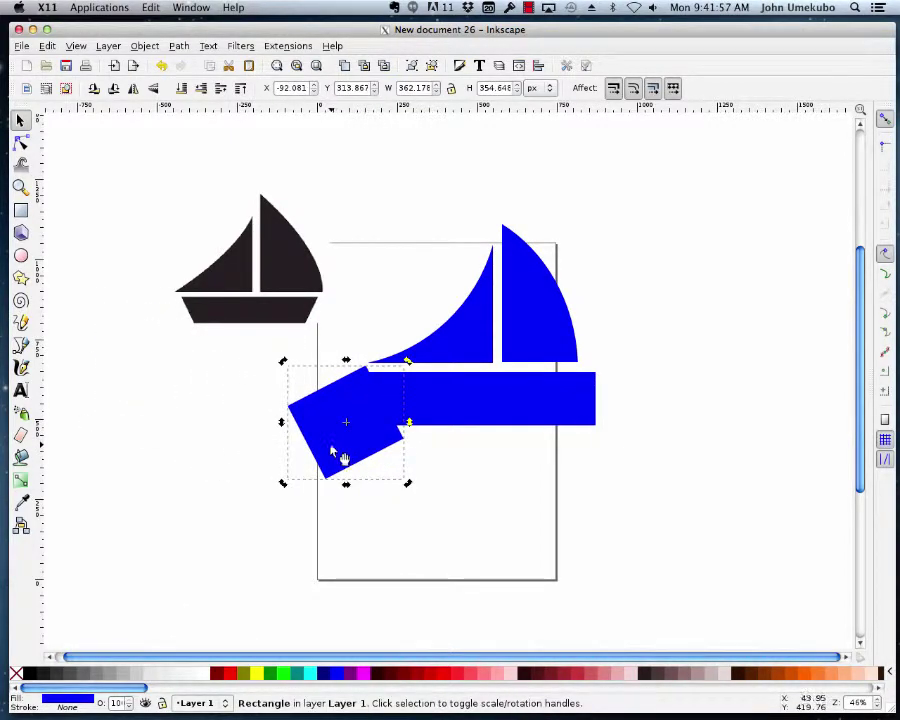
{"action": "left_click", "coordinate": [464, 396], "text": "shift"}
{"action": "left_click", "coordinate": [176, 46]}
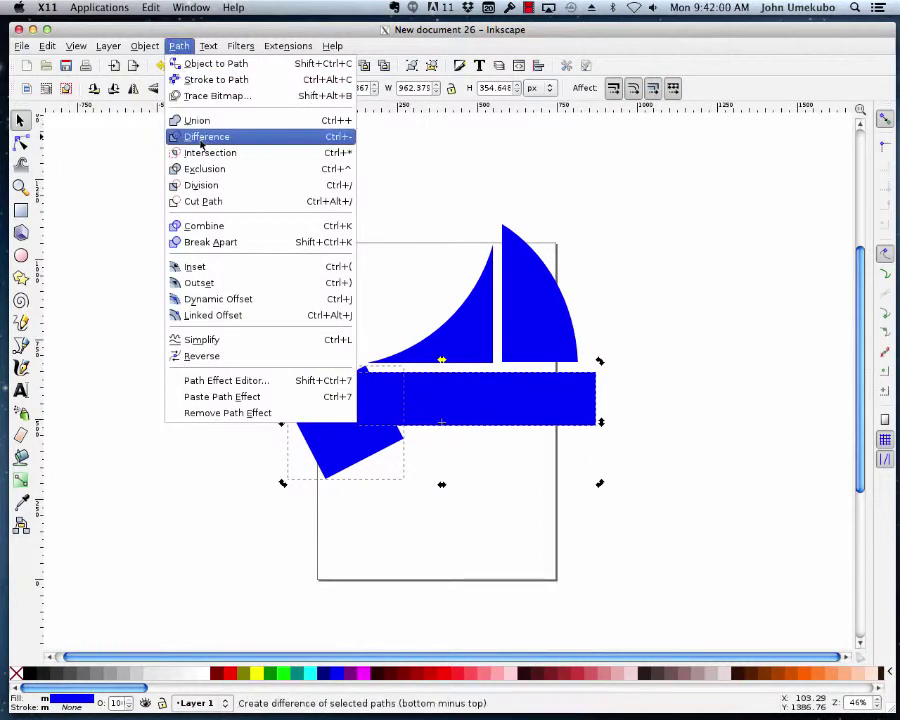
{"action": "left_click", "coordinate": [201, 137]}
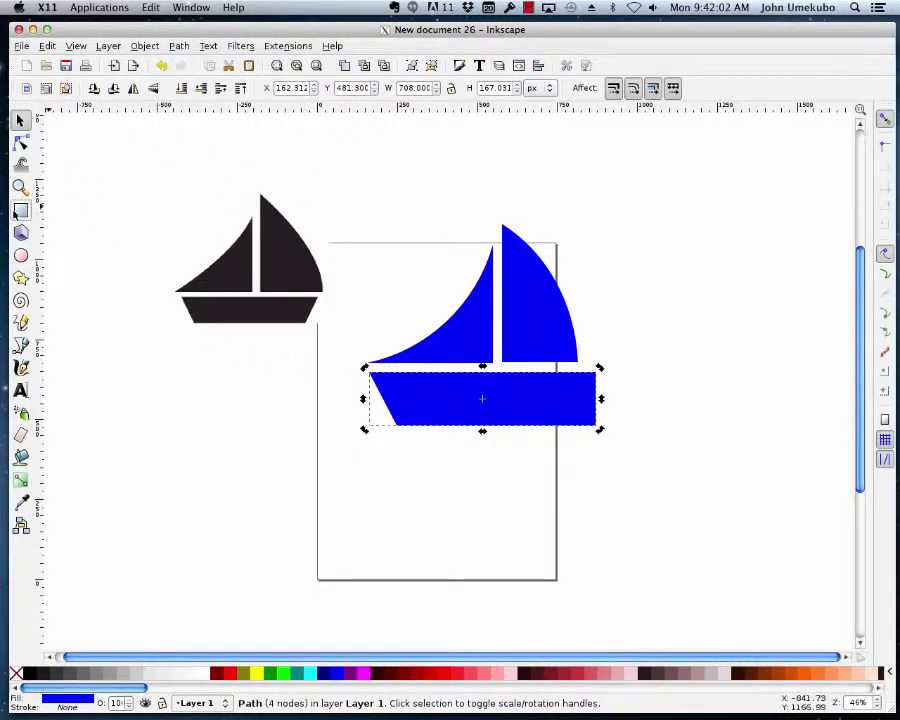
Cut a tilted rectangle from the hull's right end, leaving a 647 × 167 px trapezoid
{"action": "left_click", "coordinate": [20, 210]}
{"action": "left_click_drag", "start_coordinate": [211, 398], "coordinate": [336, 503]}
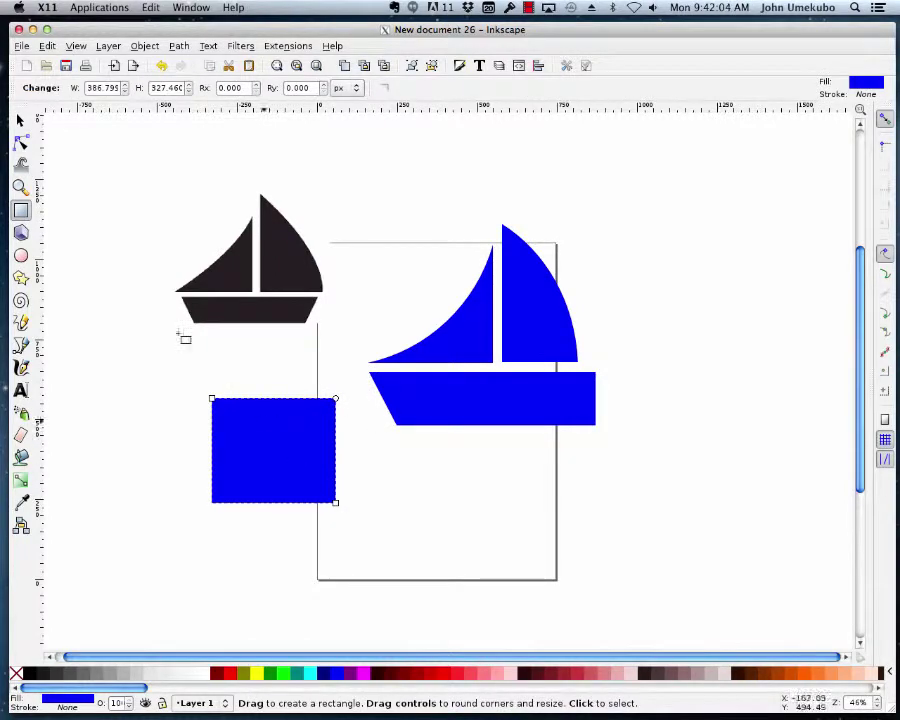
{"action": "left_click", "coordinate": [20, 120]}
{"action": "left_click", "coordinate": [266, 432]}
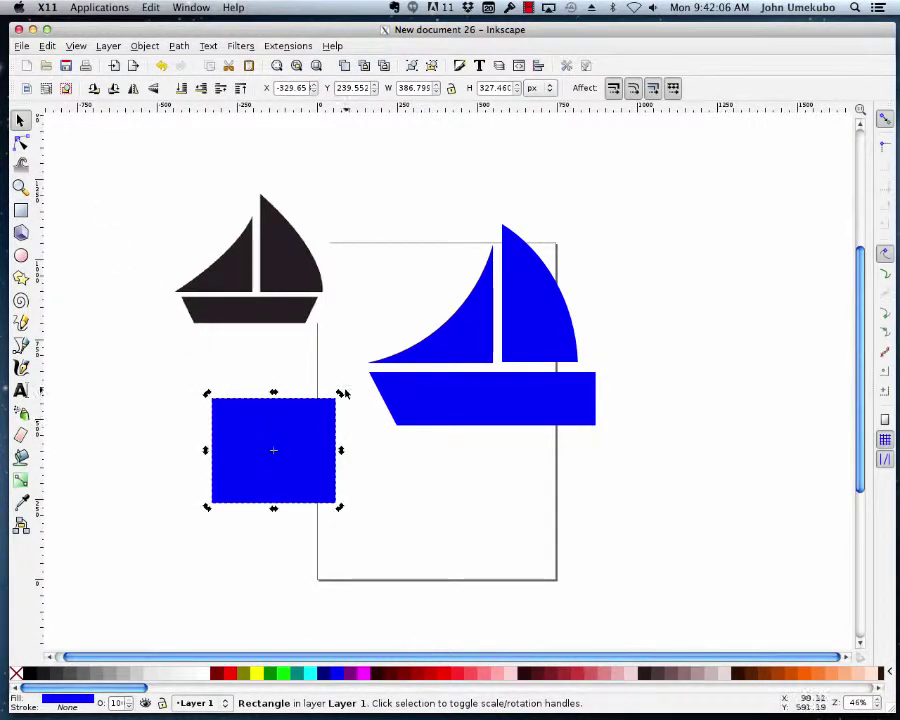
{"action": "left_click_drag", "start_coordinate": [341, 393], "coordinate": [348, 421]}
{"action": "left_click", "coordinate": [295, 434]}
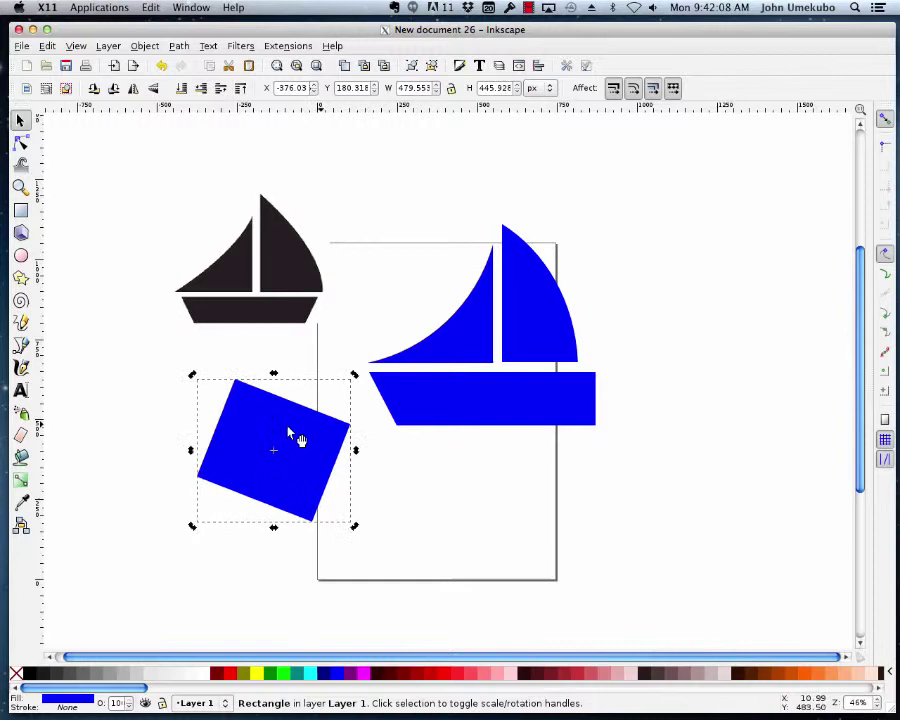
{"action": "left_click_drag", "start_coordinate": [295, 434], "coordinate": [351, 377]}
{"action": "left_click_drag", "start_coordinate": [413, 318], "coordinate": [424, 322]}
{"action": "left_click_drag", "start_coordinate": [365, 361], "coordinate": [641, 402]}
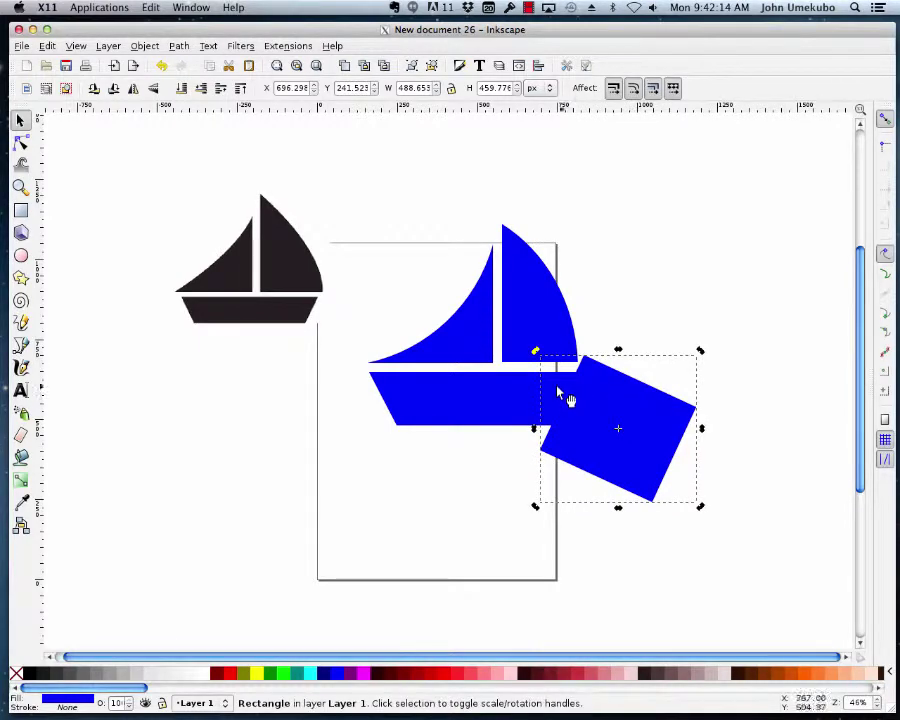
{"action": "left_click", "coordinate": [494, 388], "text": "shift"}
{"action": "left_click", "coordinate": [188, 47]}
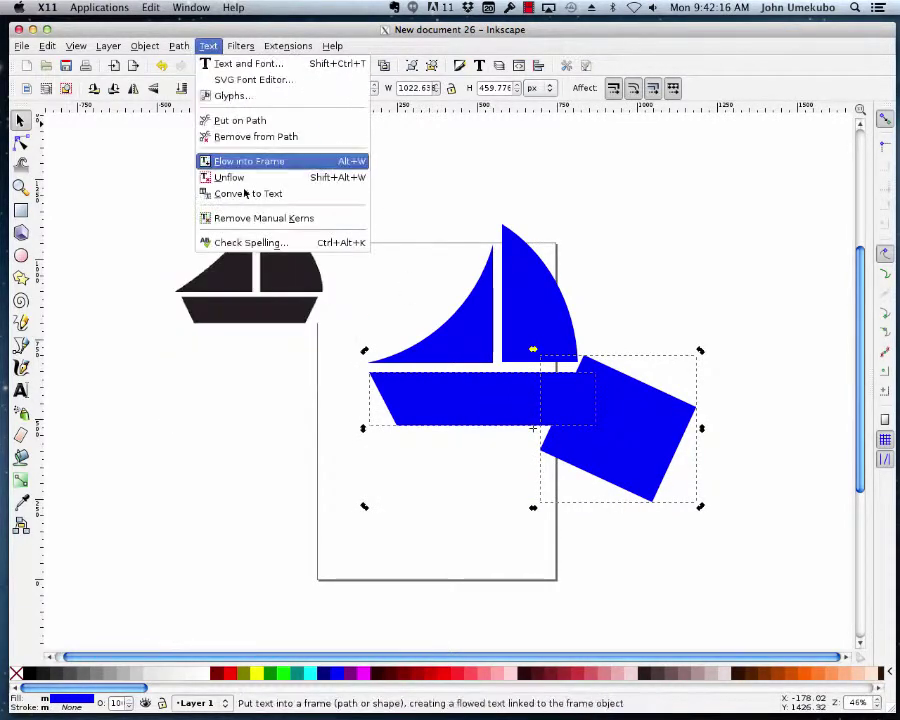
{"action": "left_click", "coordinate": [190, 137]}
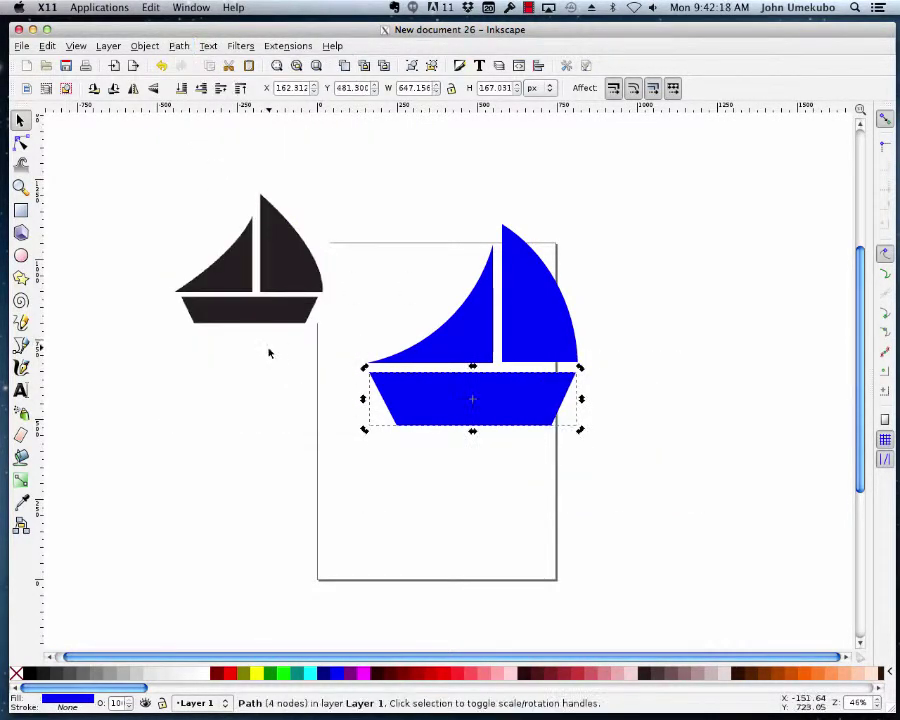
Squash the trapezoid hull to about 647 × 130 px, just below the sails
{"action": "left_click", "coordinate": [209, 375]}
{"action": "left_click", "coordinate": [448, 426]}
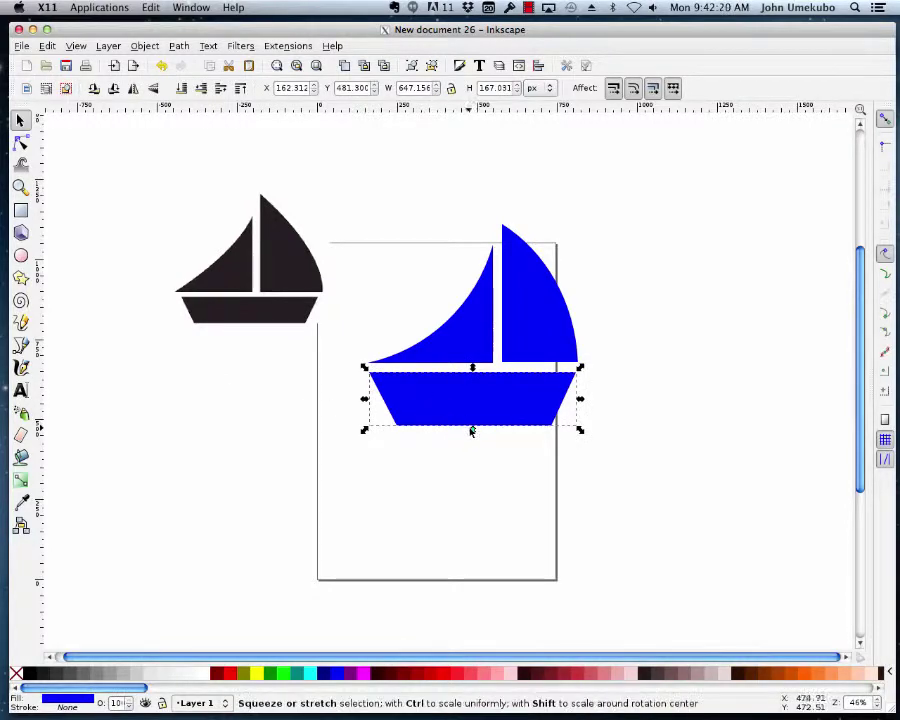
{"action": "left_click_drag", "start_coordinate": [474, 429], "coordinate": [492, 391]}
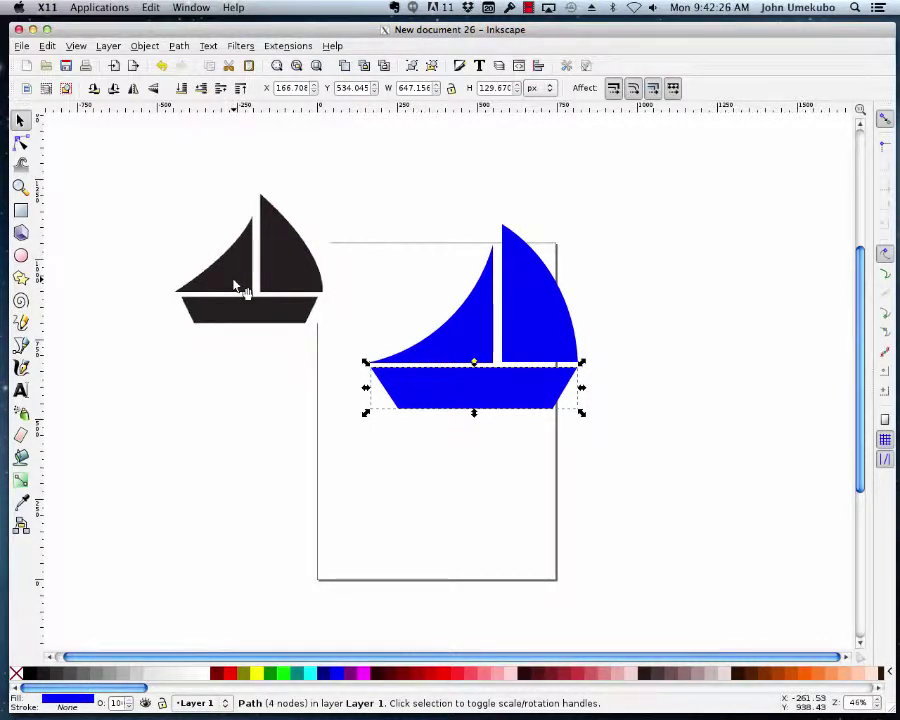
Group both sails and the hull into one blue sailboat
{"action": "left_click", "coordinate": [540, 348]}
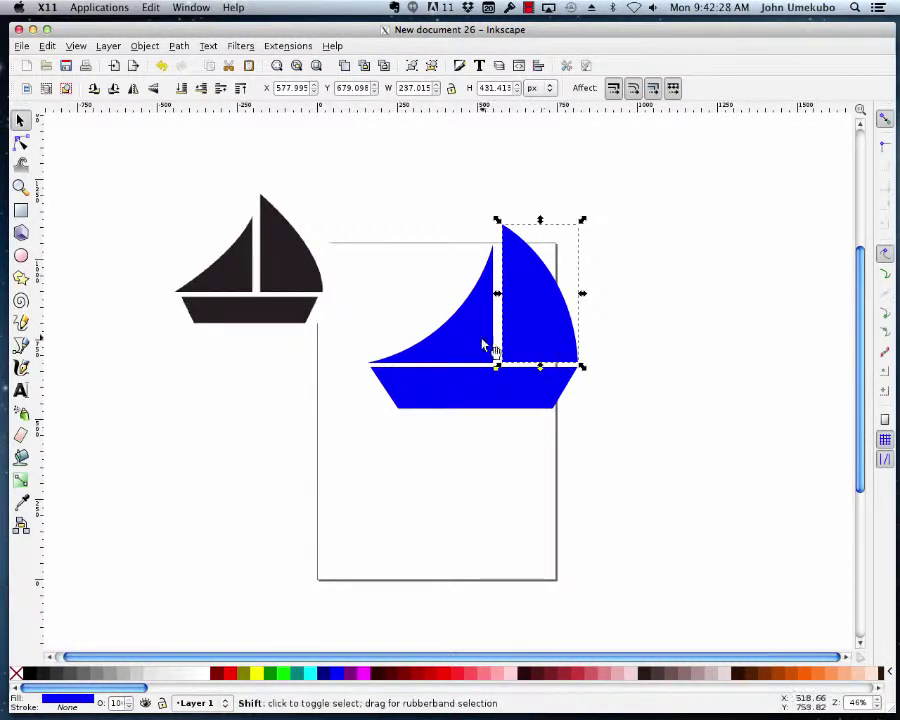
{"action": "left_click", "coordinate": [483, 346], "text": "shift"}
{"action": "left_click", "coordinate": [494, 392], "text": "shift"}
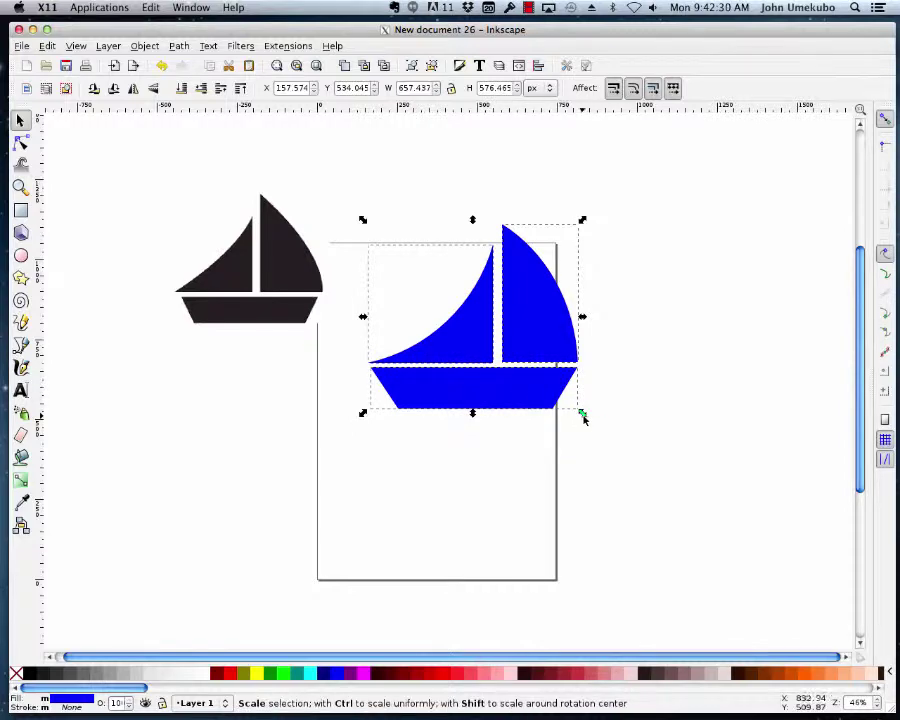
{"action": "left_click", "coordinate": [157, 47]}
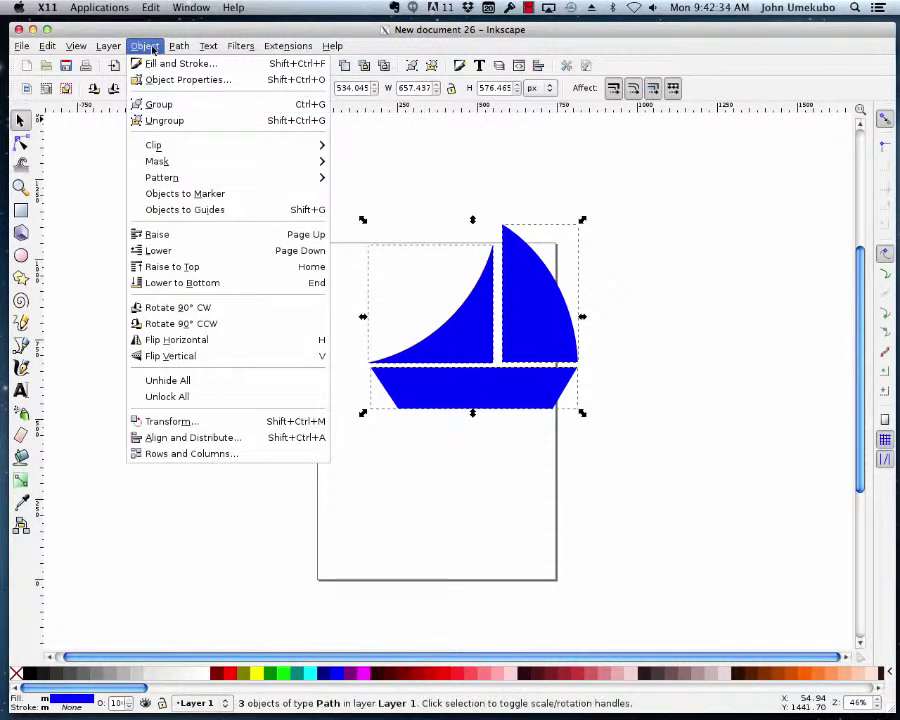
{"action": "left_click", "coordinate": [158, 106]}
{"action": "left_click", "coordinate": [514, 482]}
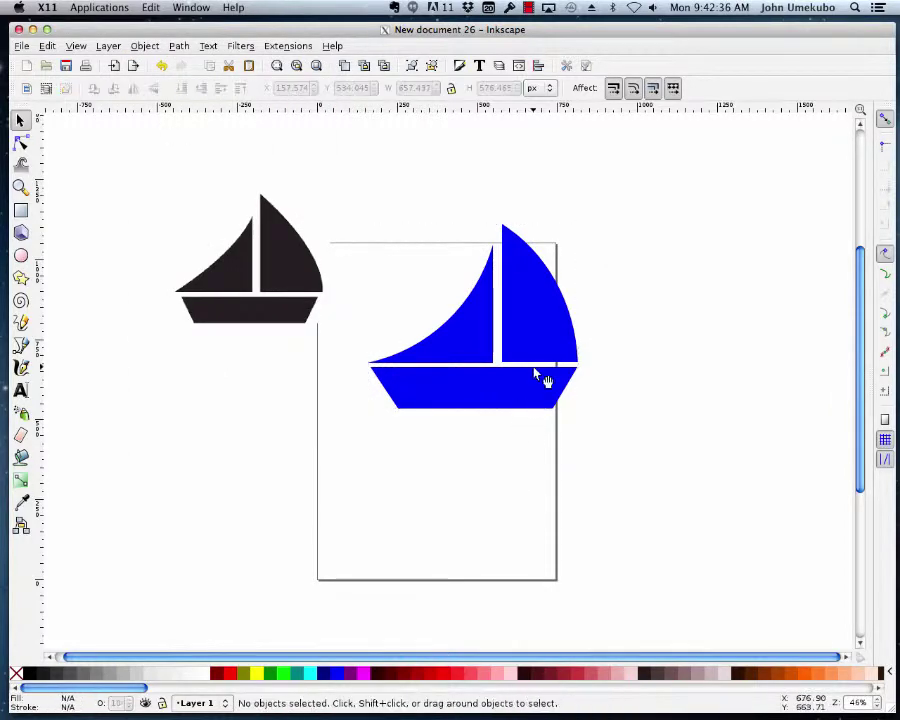
Enlarge the blue boat group to about double size and move it left and up
{"action": "left_click_drag", "start_coordinate": [536, 372], "coordinate": [802, 603]}
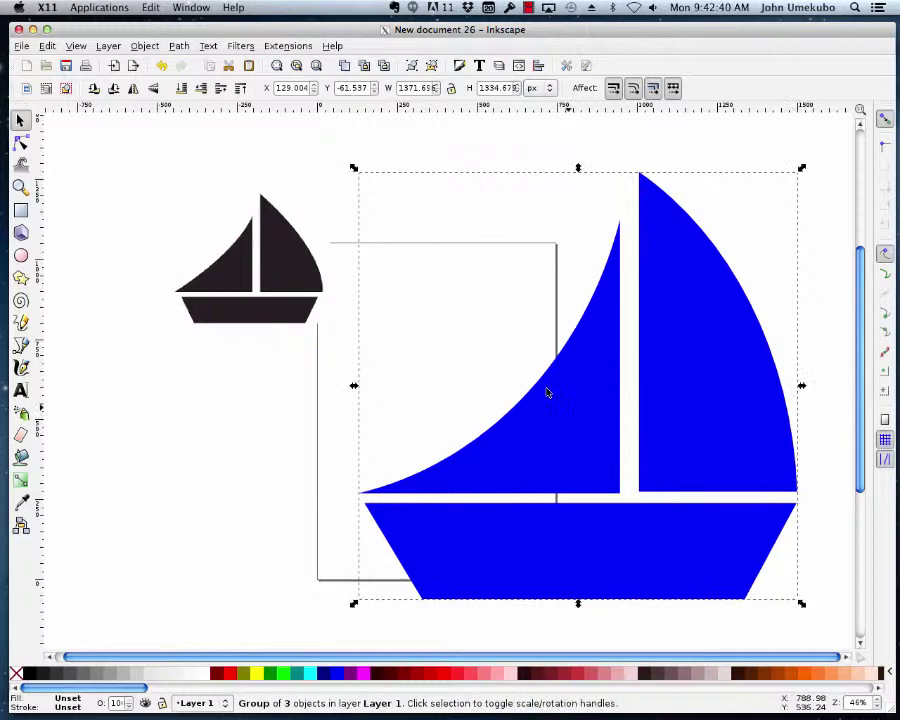
{"action": "scroll", "coordinate": [548, 376], "scroll_direction": "up", "scroll_amount": 4}
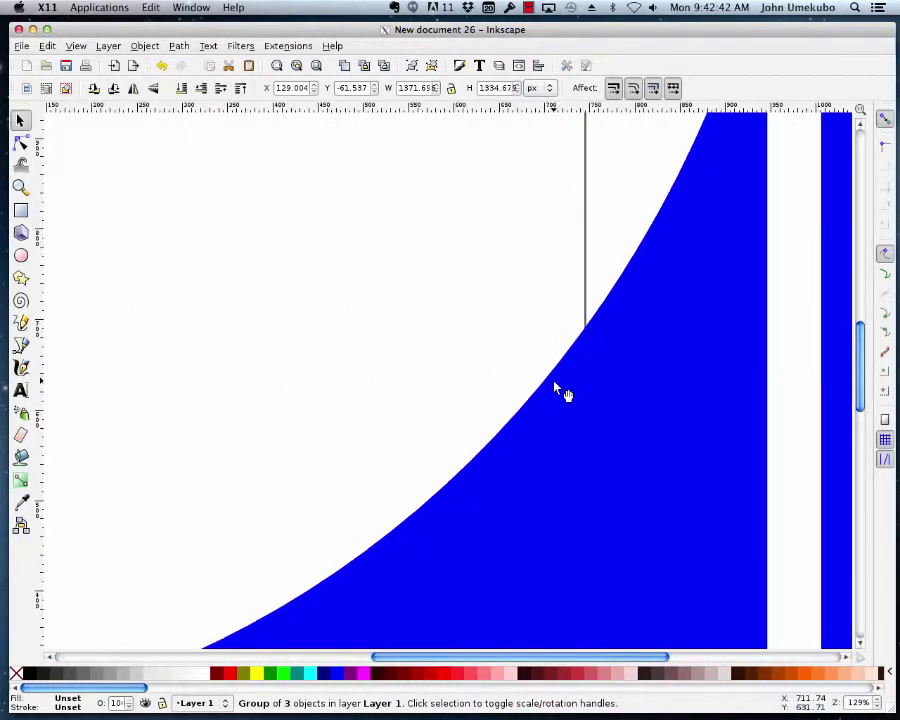
{"action": "key", "text": "shift"}
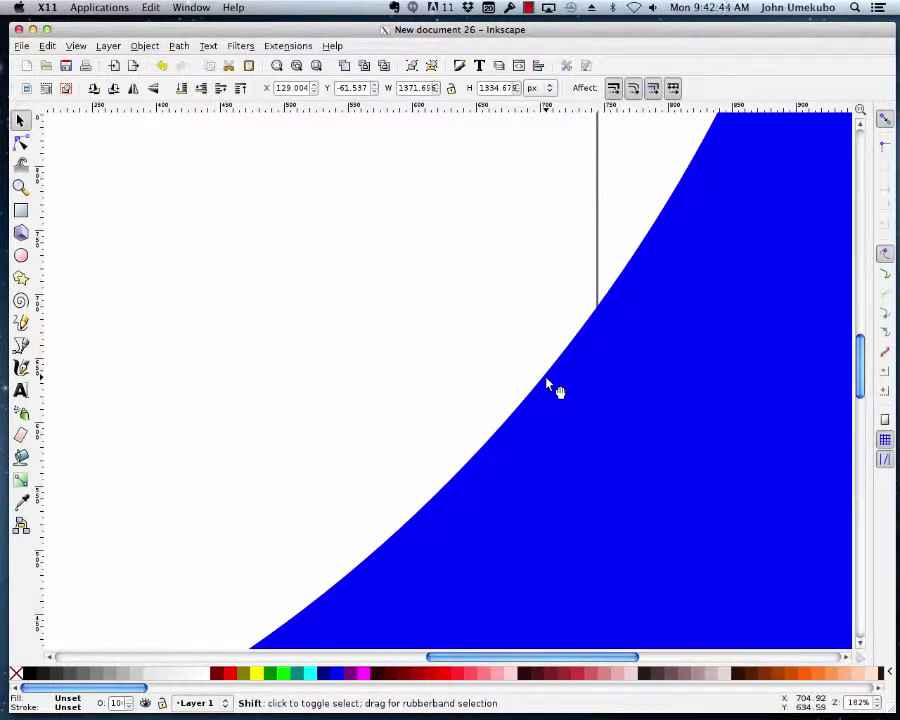
{"action": "scroll", "coordinate": [548, 384], "scroll_direction": "down", "scroll_amount": 4}
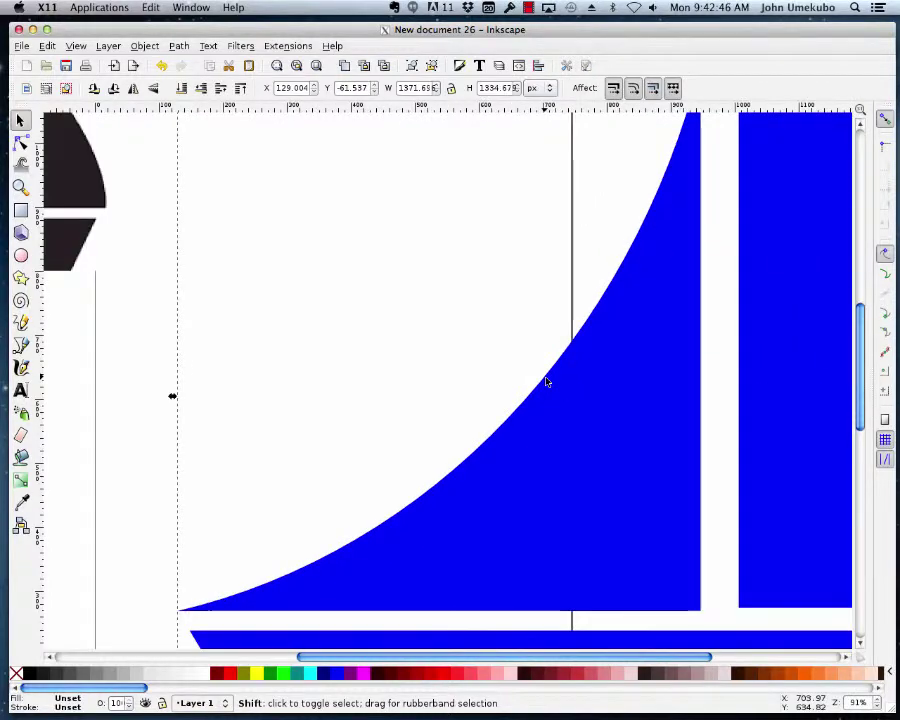
{"action": "left_click_drag", "start_coordinate": [778, 458], "coordinate": [663, 428]}
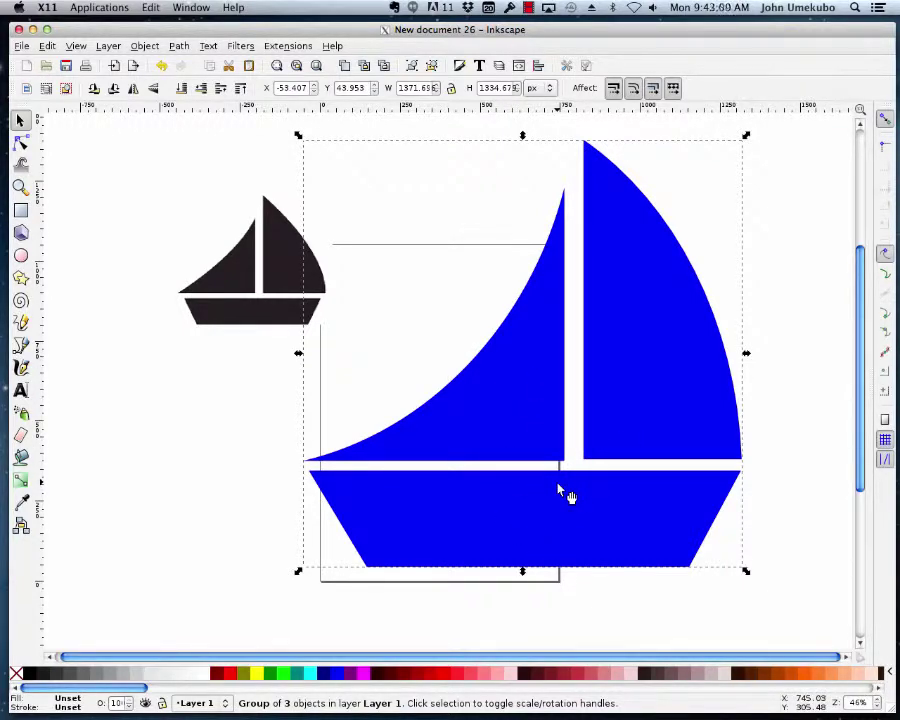
Shift the black boat image about 90 px left, then reselect the blue boat
{"action": "left_click", "coordinate": [240, 287]}
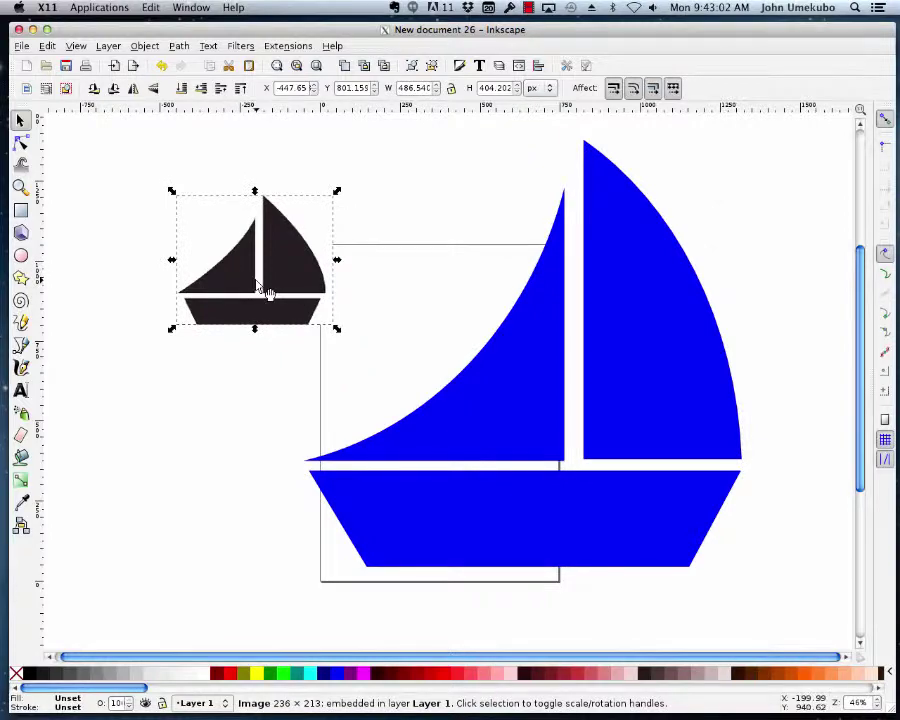
{"action": "left_click_drag", "start_coordinate": [288, 276], "coordinate": [252, 277]}
{"action": "left_click", "coordinate": [617, 432]}
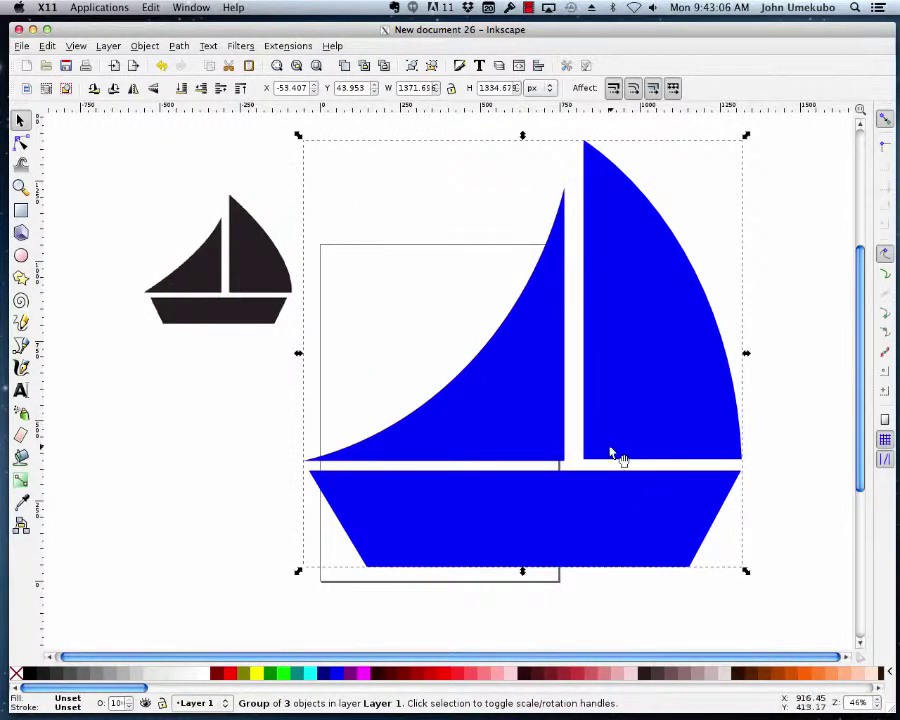